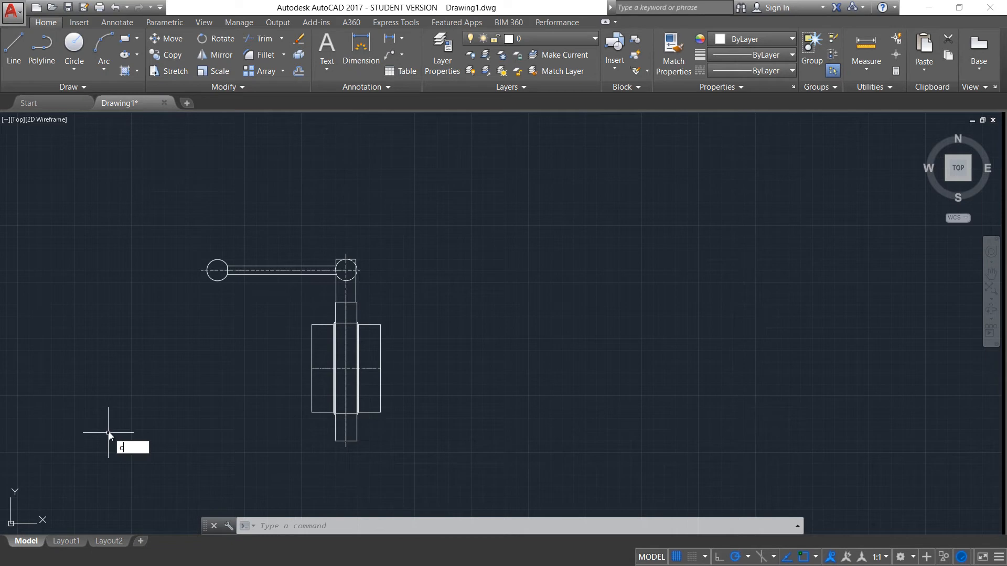
Copy the complete crank assembly from the centre of its rectangular body to six free positions around the original
key(Return)
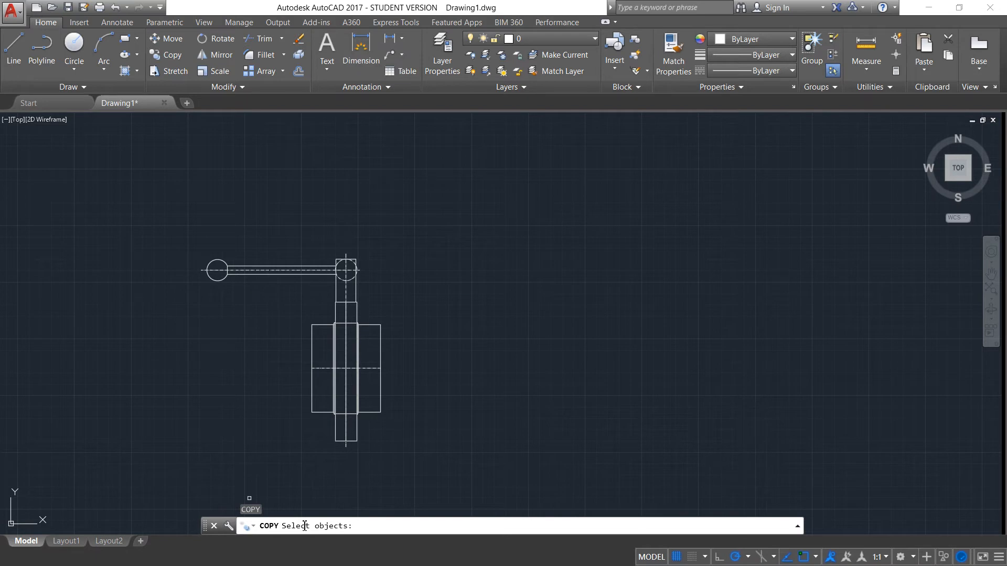
click(151, 202)
click(422, 482)
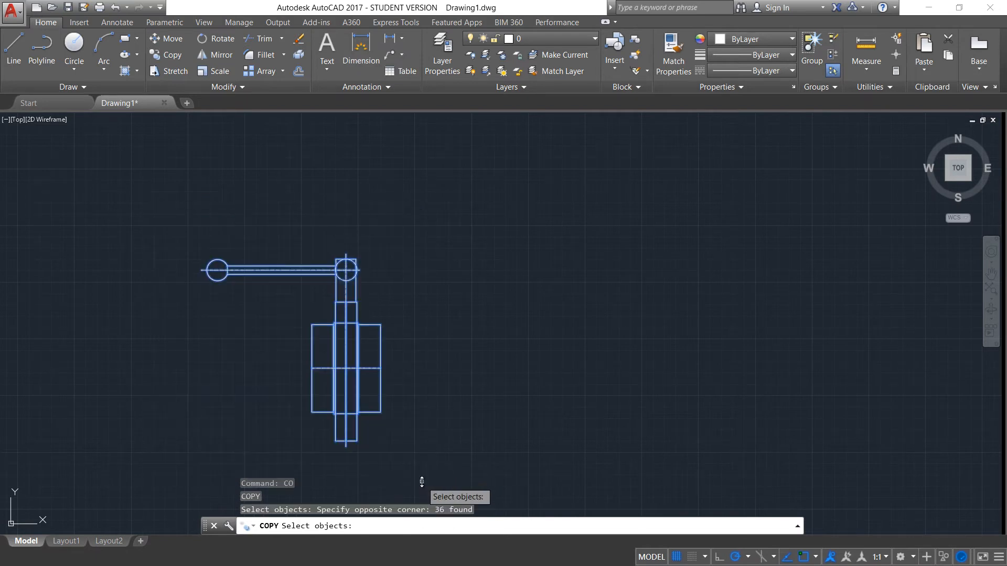
key(Return)
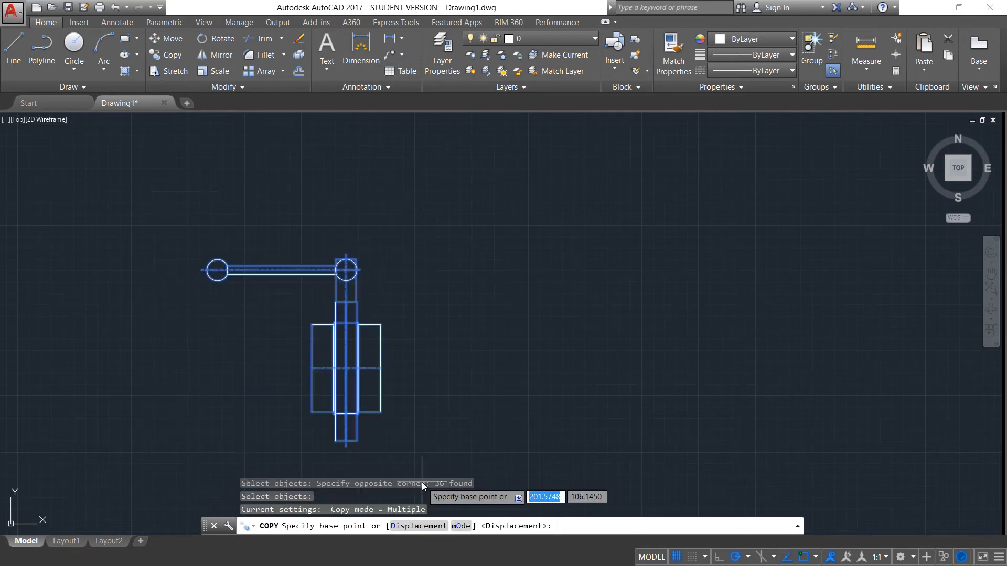
click(326, 527)
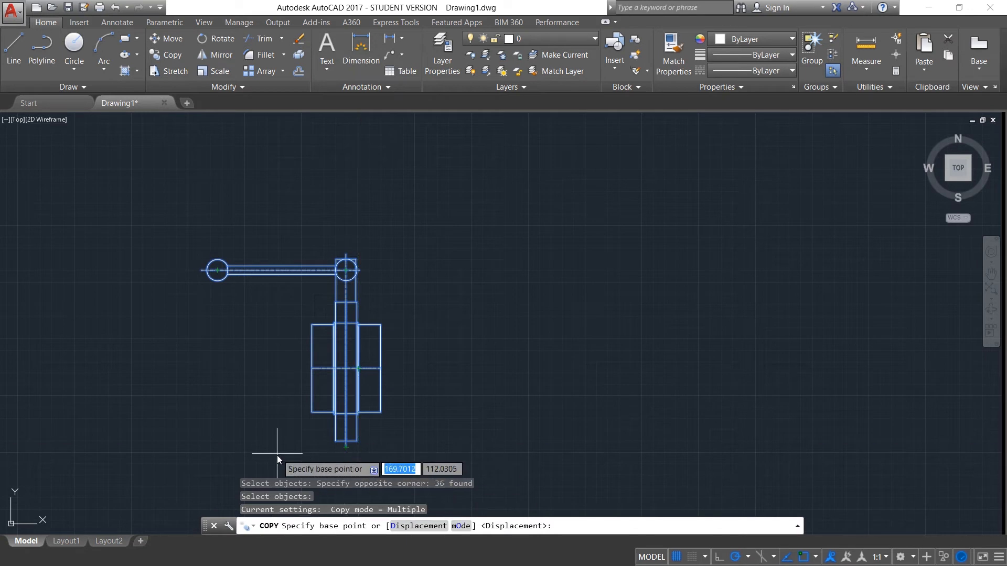
click(344, 369)
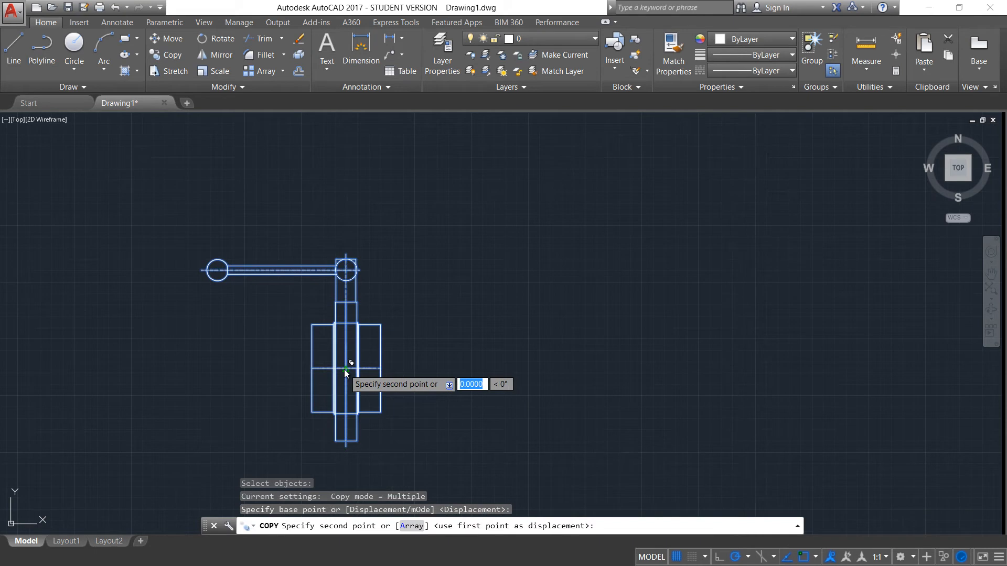
click(507, 254)
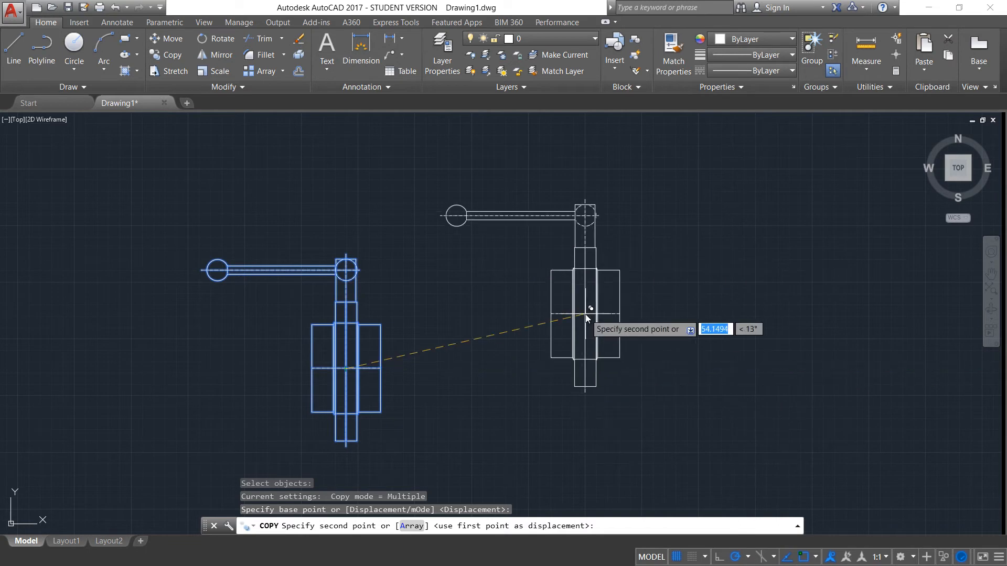
click(637, 259)
click(838, 395)
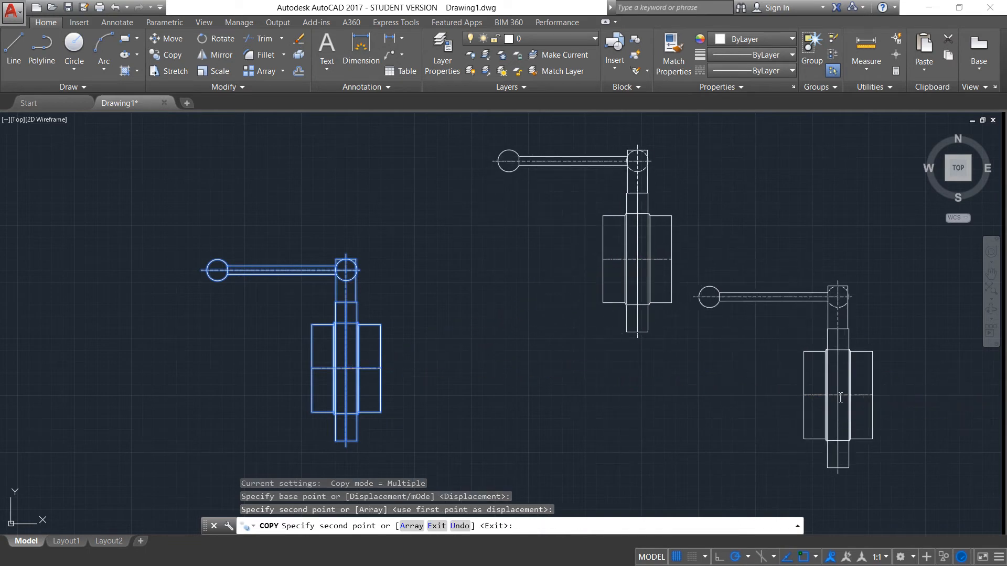
click(891, 213)
click(162, 295)
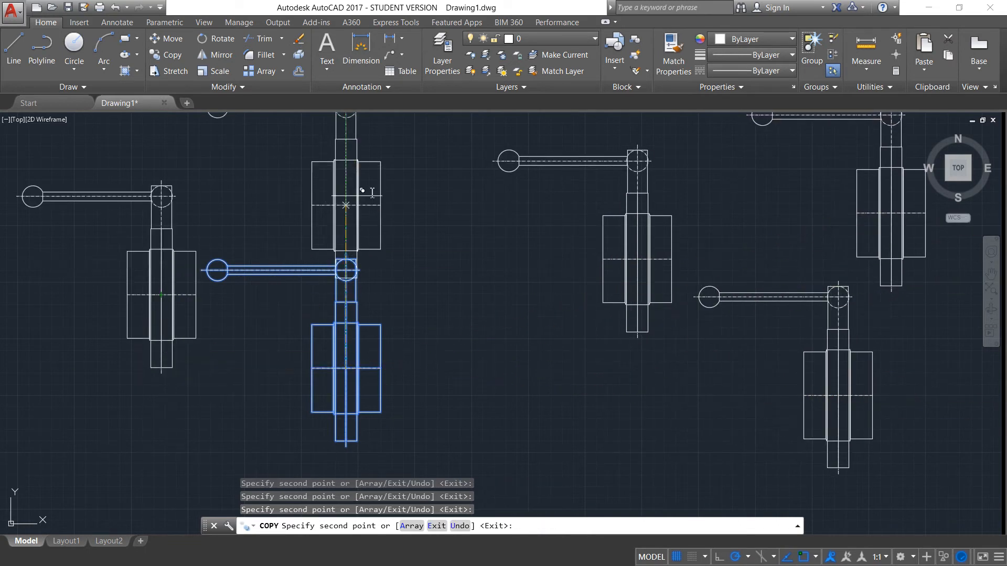
click(434, 231)
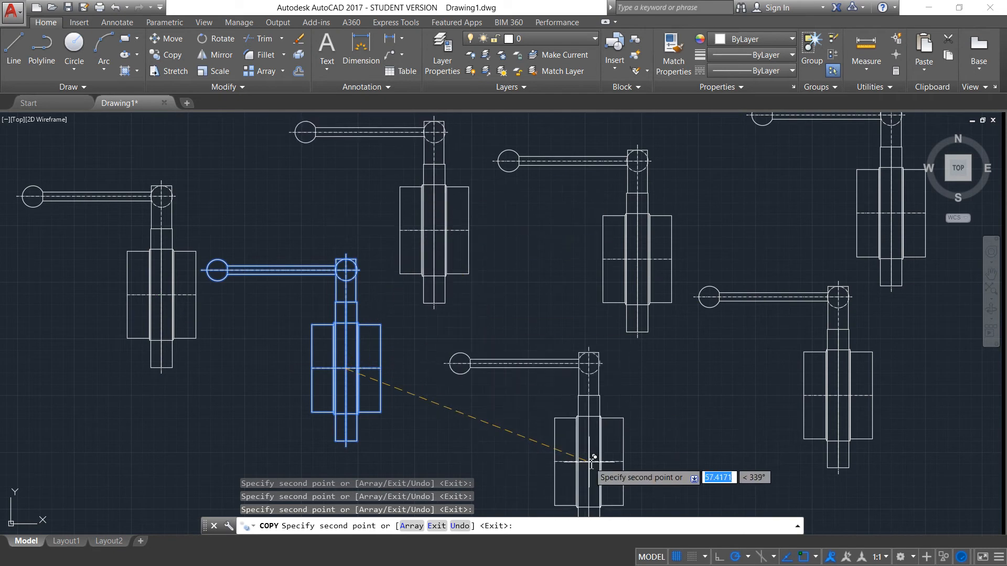
click(589, 462)
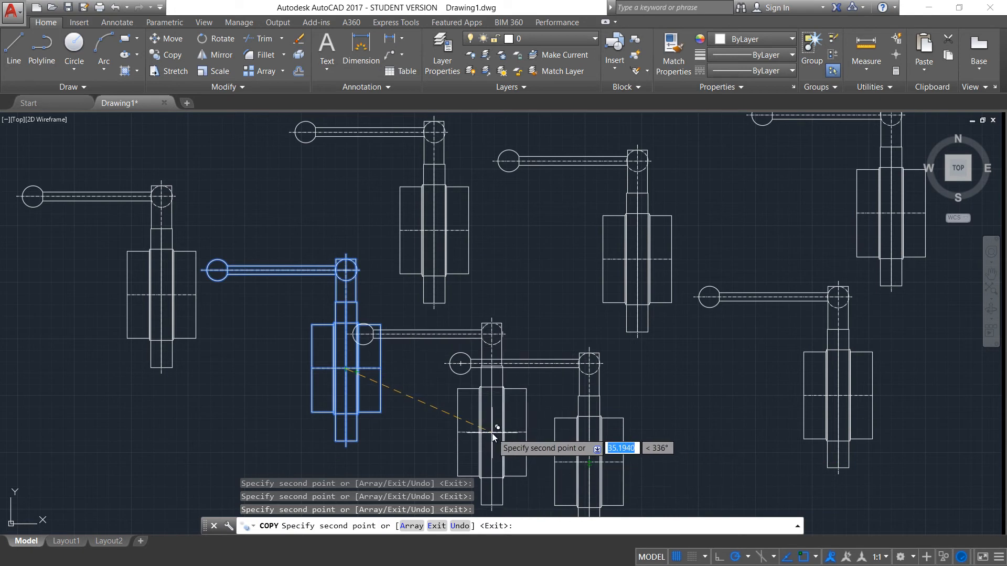
Turn Ortho on, place one more copy straight below the original and one about 84 units to its right, and end the copying
key(F8)
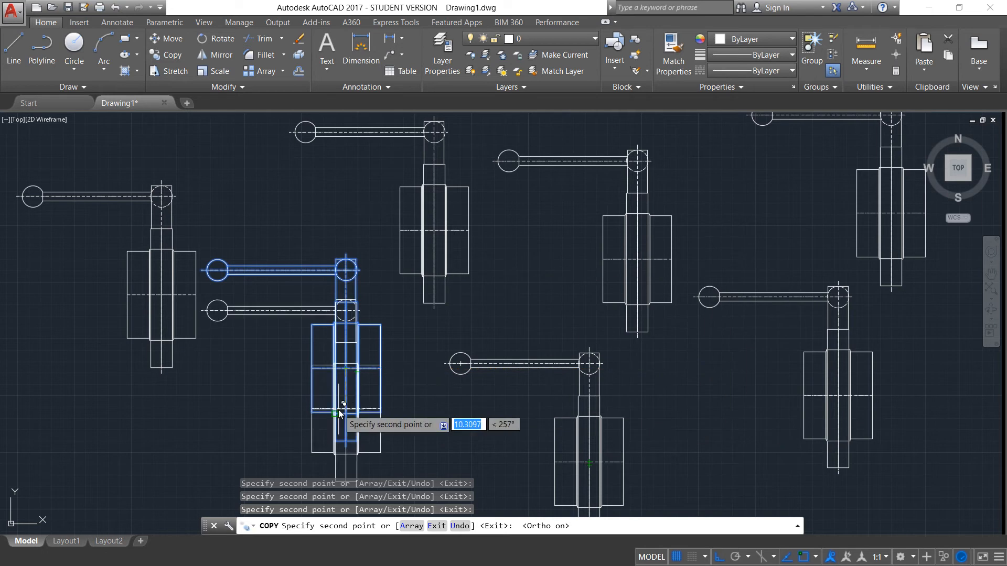
middle_drag(366, 400, 369, 149)
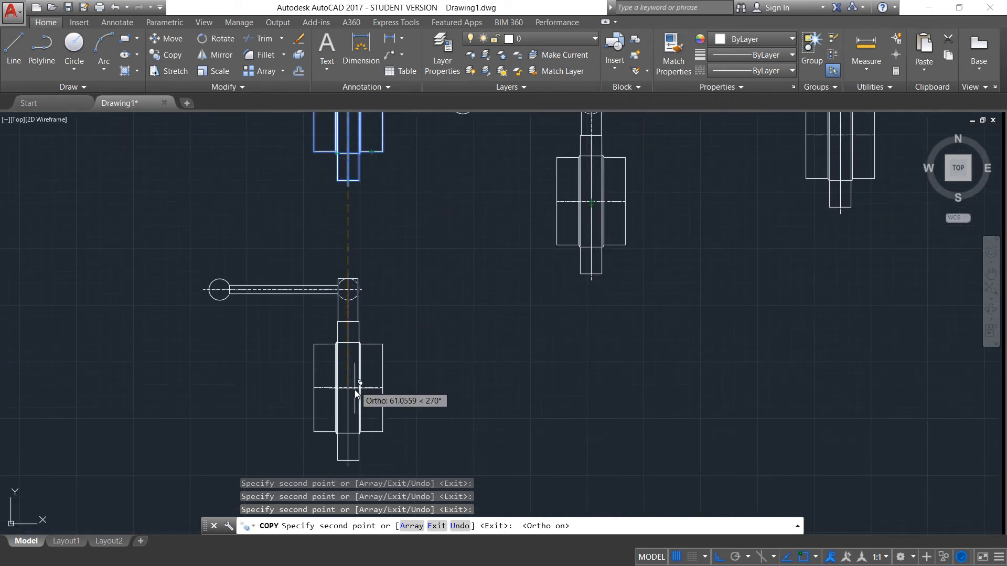
click(355, 397)
click(729, 397)
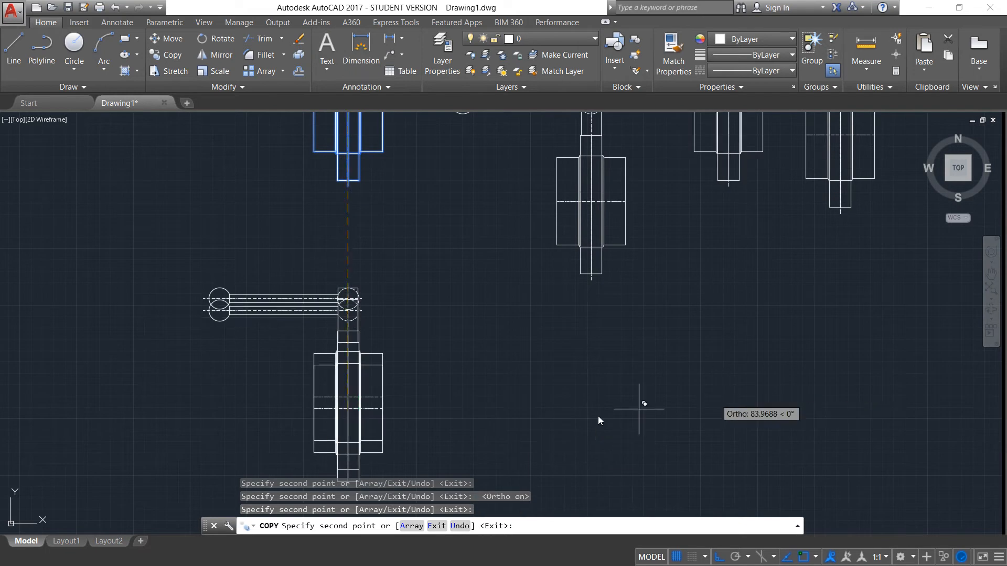
scroll(598, 417, down, 5)
key(Escape)
scroll(403, 260, up, 2)
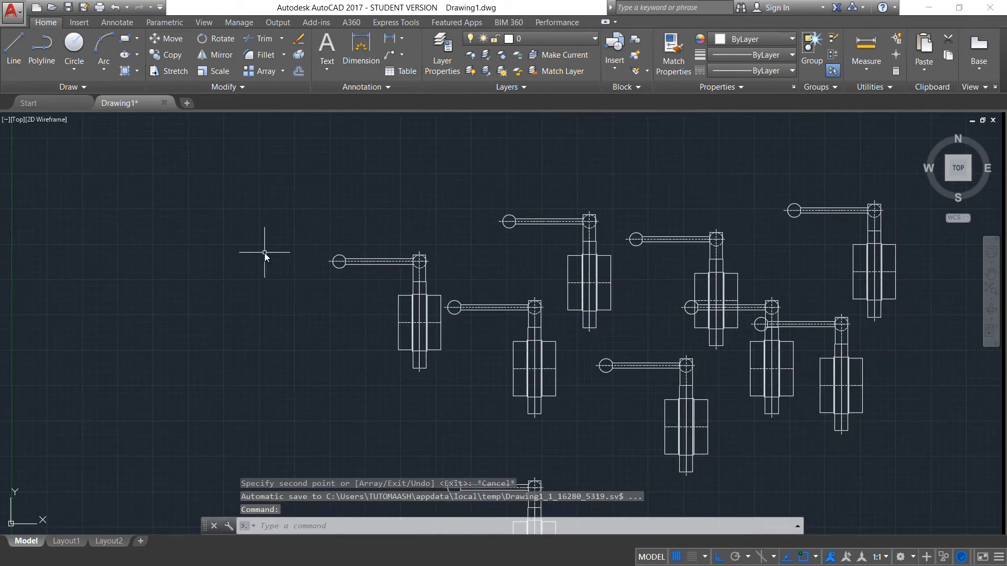
Copy the leftmost crank assembly horizontally 80 units to the left, using a base point at the lower edge of its body
text(Co)
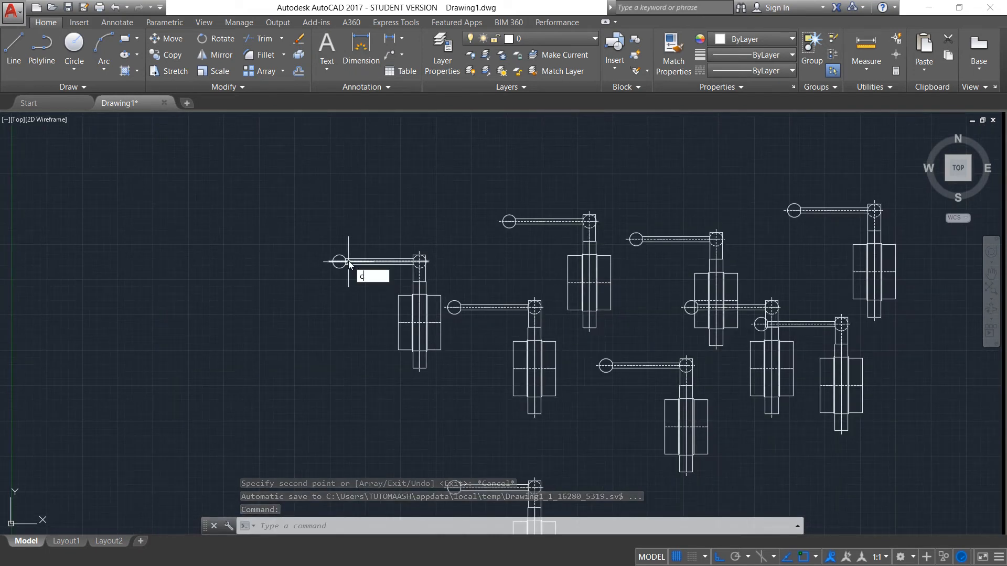
key(Return)
click(292, 216)
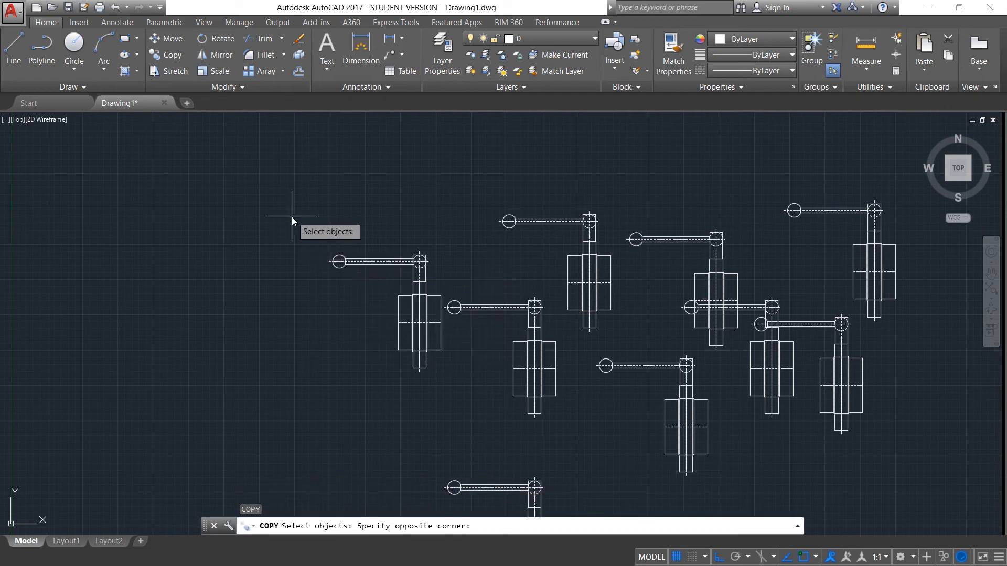
click(446, 415)
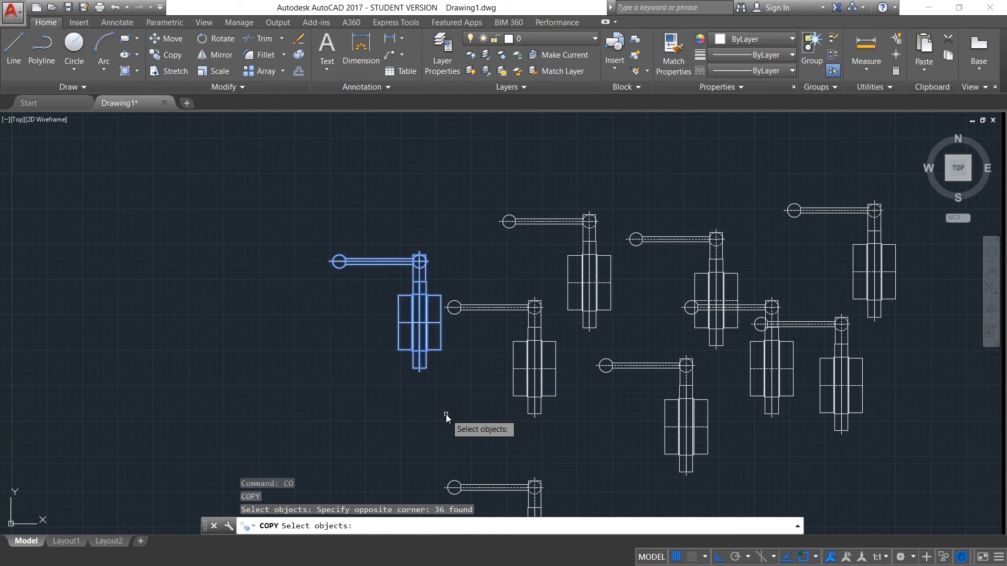
key(Return)
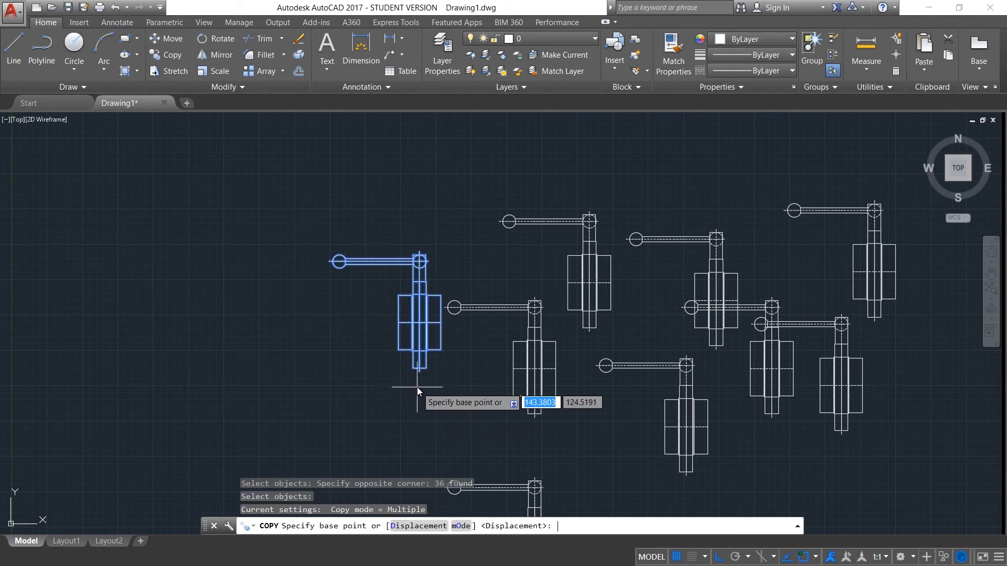
click(420, 351)
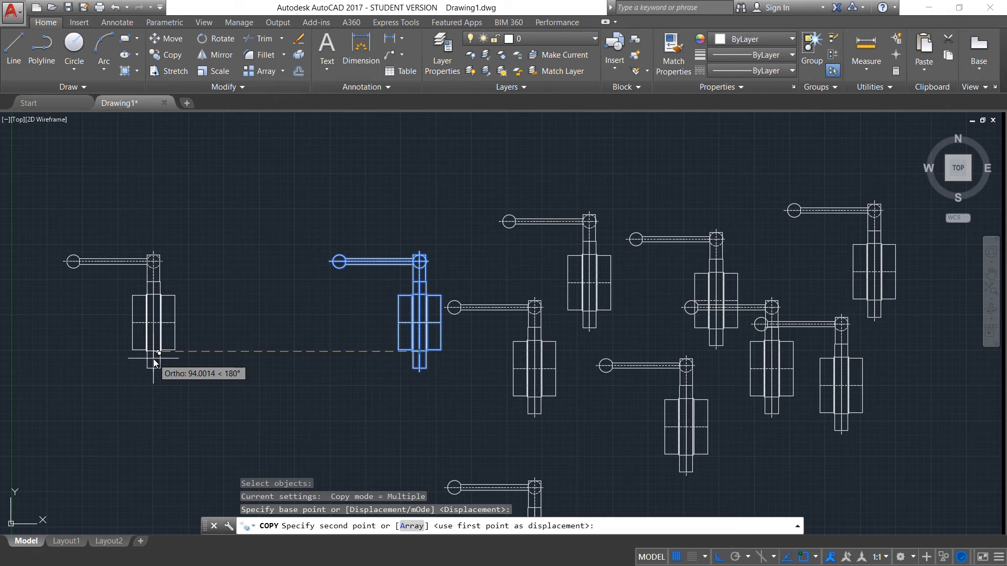
text(80)
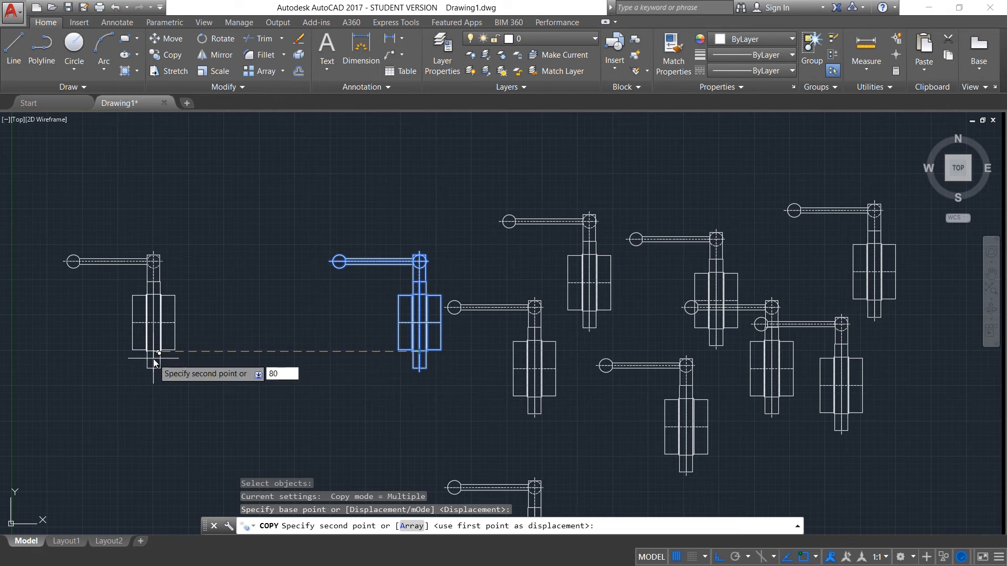
key(Return)
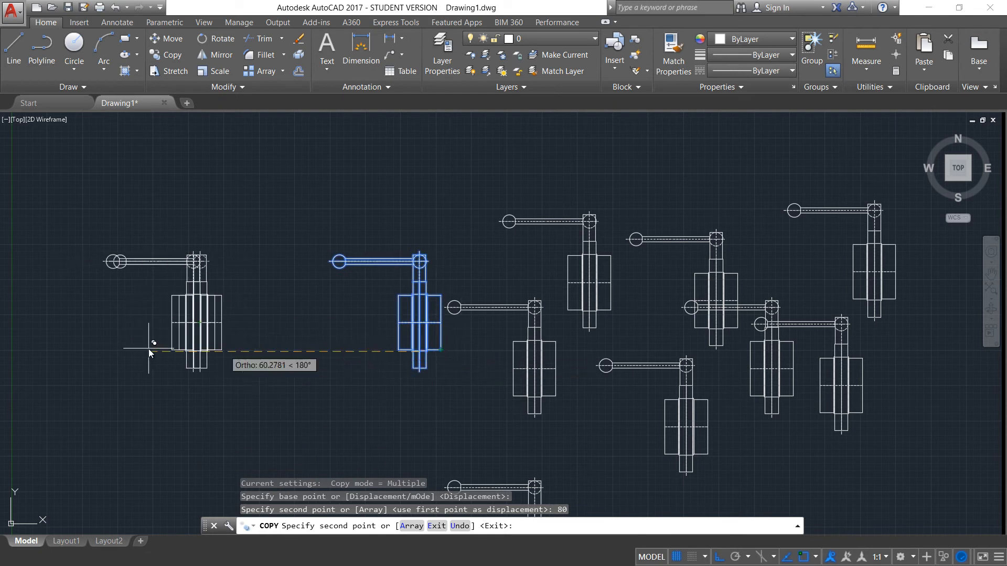
Place another copy of the same assembly 150 units to the left of the base point and end the copying
mouse_move(101, 360)
middle_down()
mouse_move(271, 386)
mouse_move(469, 396)
middle_up()
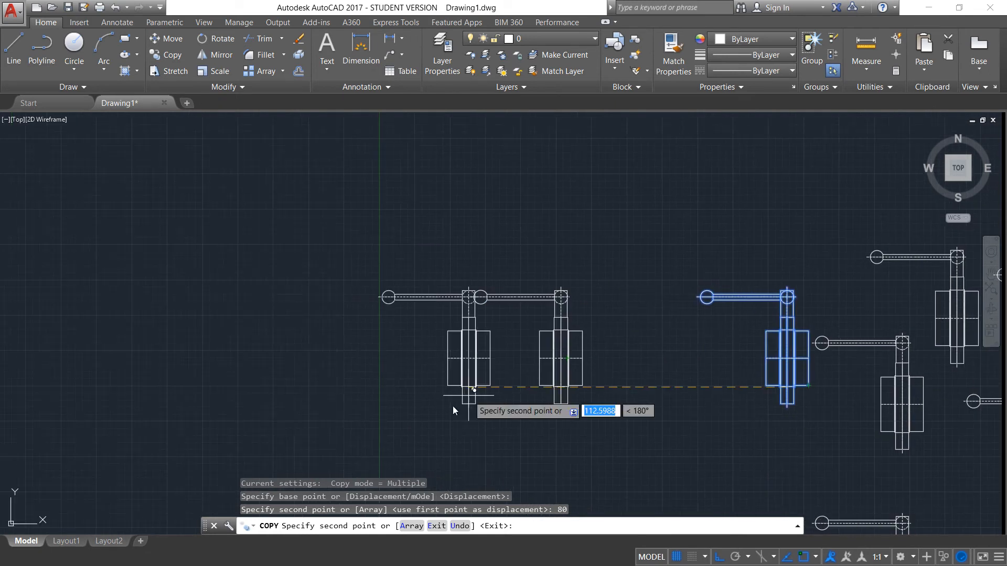
text(150)
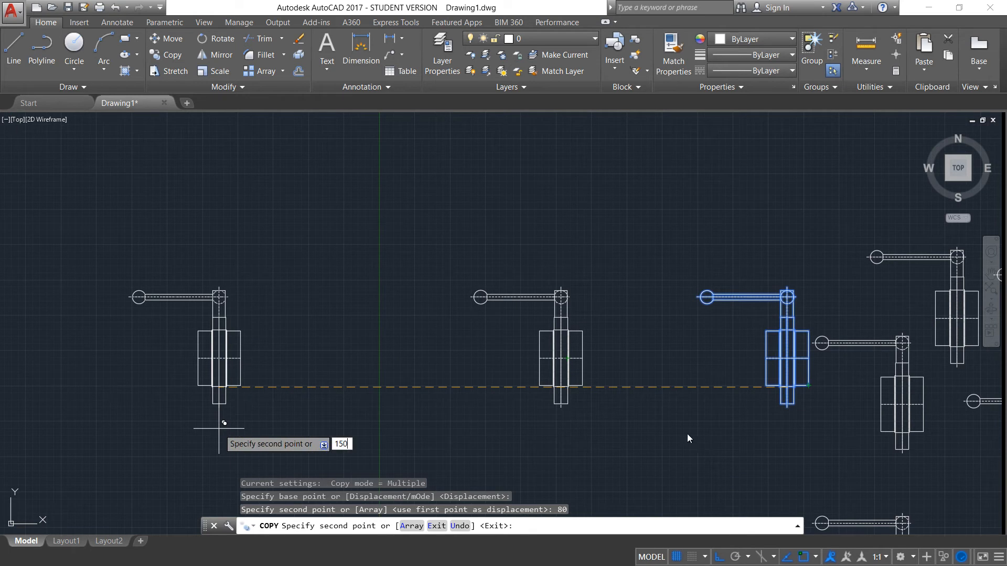
key(ctrl)
key(Return)
key(Escape)
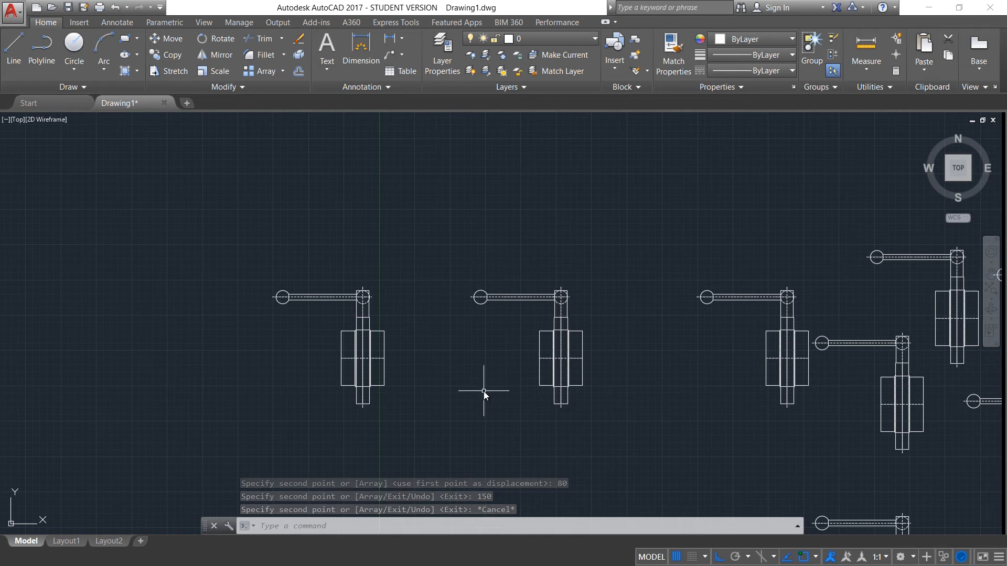
Examine the double-line frame with its rows of vertical lines as copy targets, along with the pivot circle of the rightmost assembly
scroll(646, 386, down, 4)
middle_drag(646, 386, 258, 348)
scroll(437, 326, up, 3)
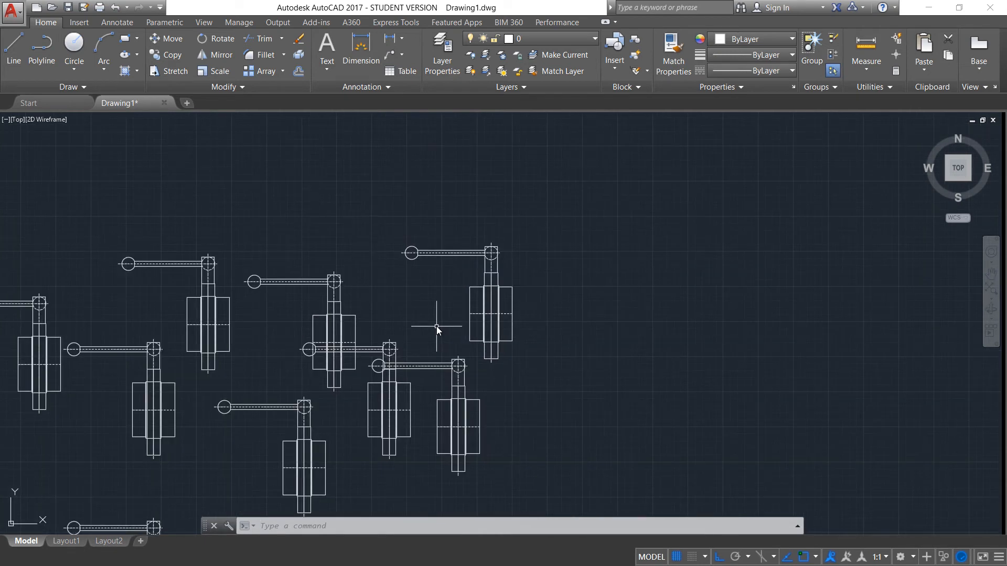
scroll(745, 290, down, 4)
middle_drag(745, 290, 223, 429)
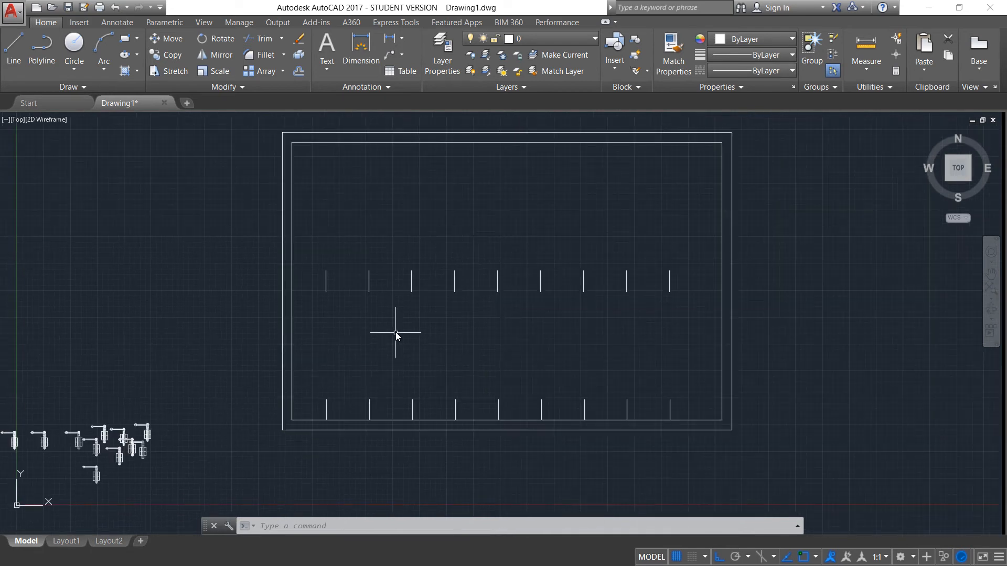
scroll(396, 333, up, 2)
scroll(168, 455, down, 2)
middle_drag(168, 455, 397, 343)
scroll(286, 369, up, 4)
scroll(285, 403, up, 2)
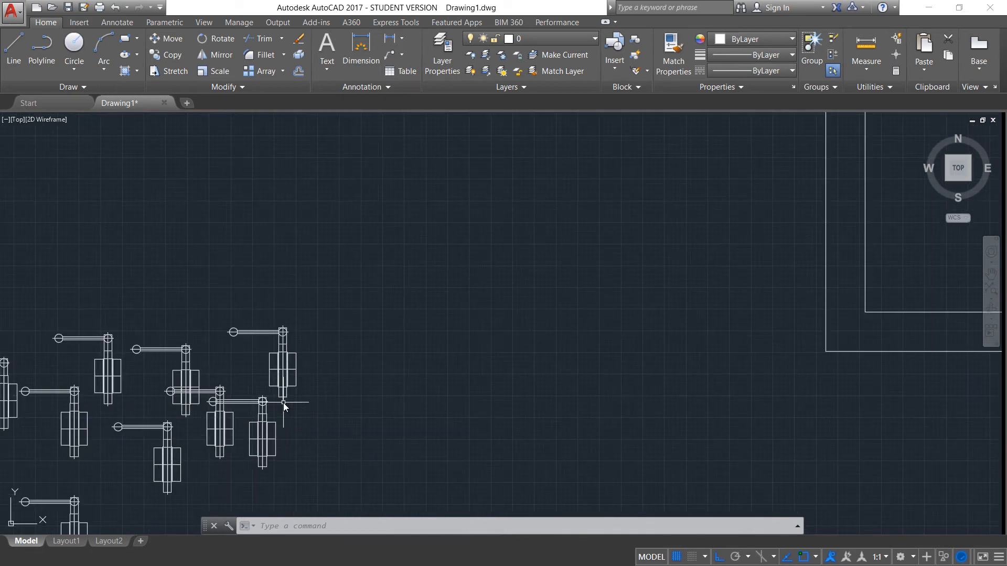
mouse_move(615, 327)
middle_down()
mouse_move(58, 395)
mouse_move(1, 420)
middle_up()
key(ctrl)
scroll(516, 349, down, 4)
middle_drag(79, 420, 429, 369)
scroll(387, 369, up, 4)
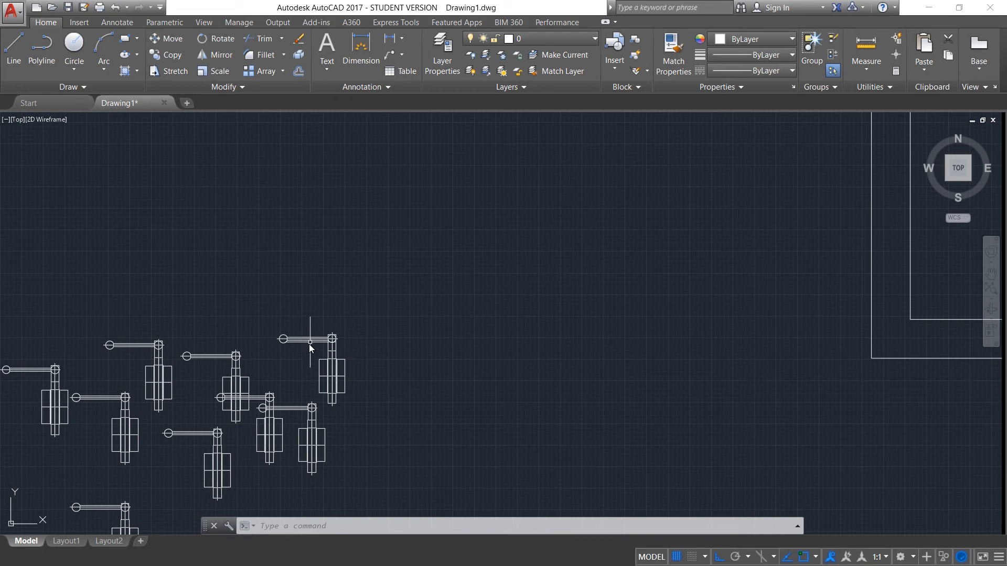
key(ctrl)
key(ctrl)
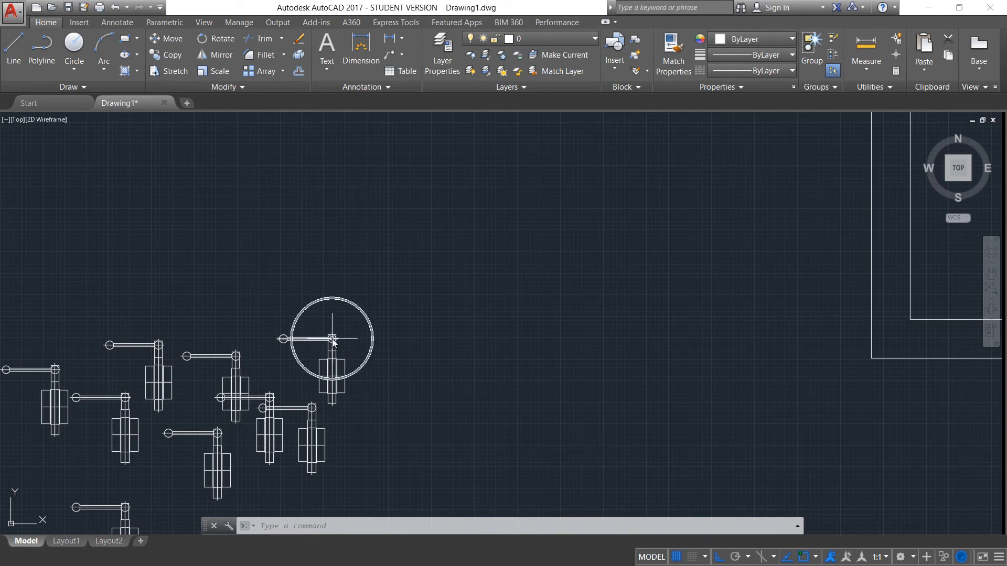
scroll(724, 241, down, 2)
middle_drag(708, 290, 566, 459)
middle_drag(513, 530, 476, 565)
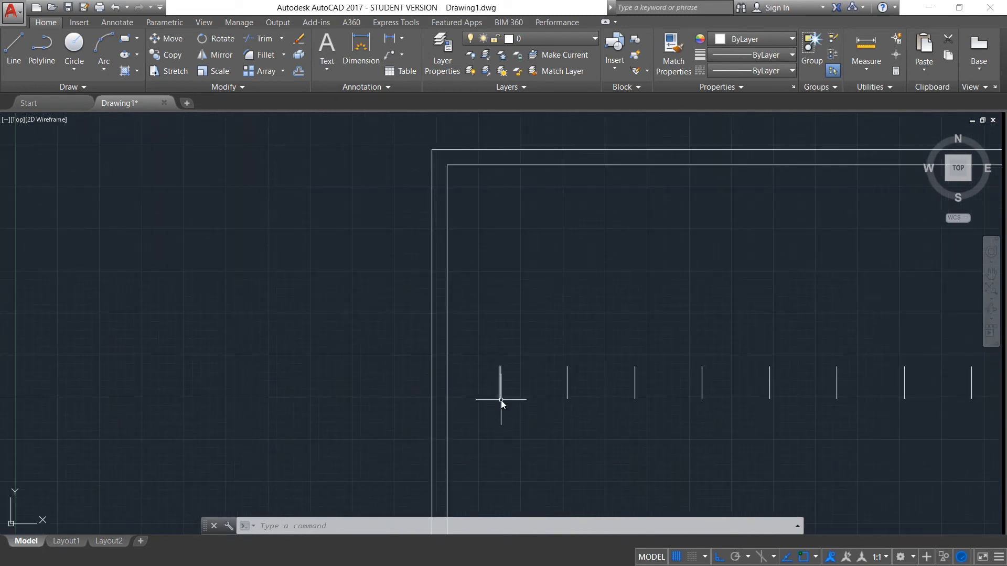
Start copying the rightmost crank assembly outside the frame, selecting all of its parts including the lower end
scroll(562, 399, down, 2)
middle_drag(390, 379, 317, 130)
scroll(277, 273, up, 4)
middle_drag(276, 274, 205, 289)
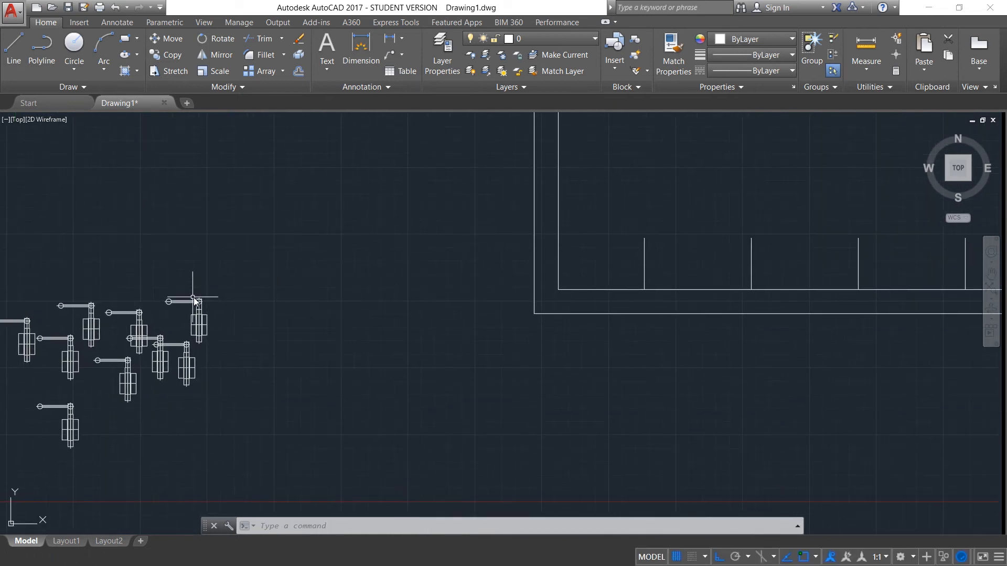
text(co)
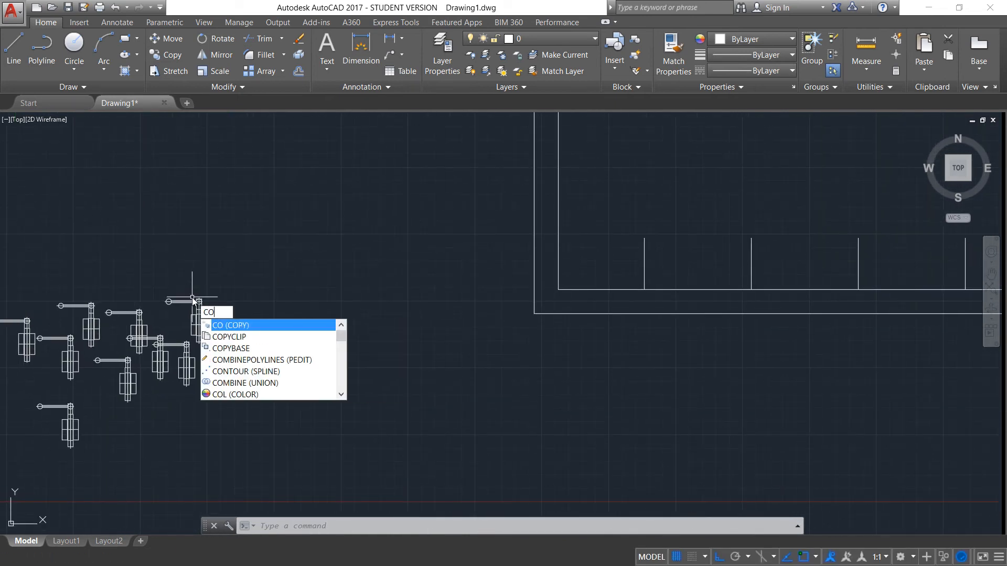
key(Return)
click(270, 272)
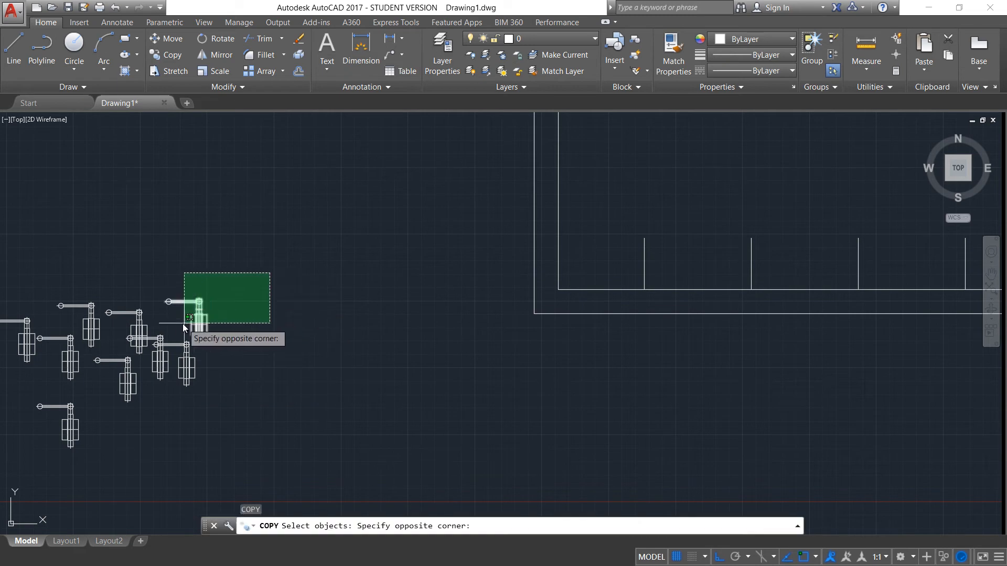
click(165, 332)
scroll(213, 334, up, 6)
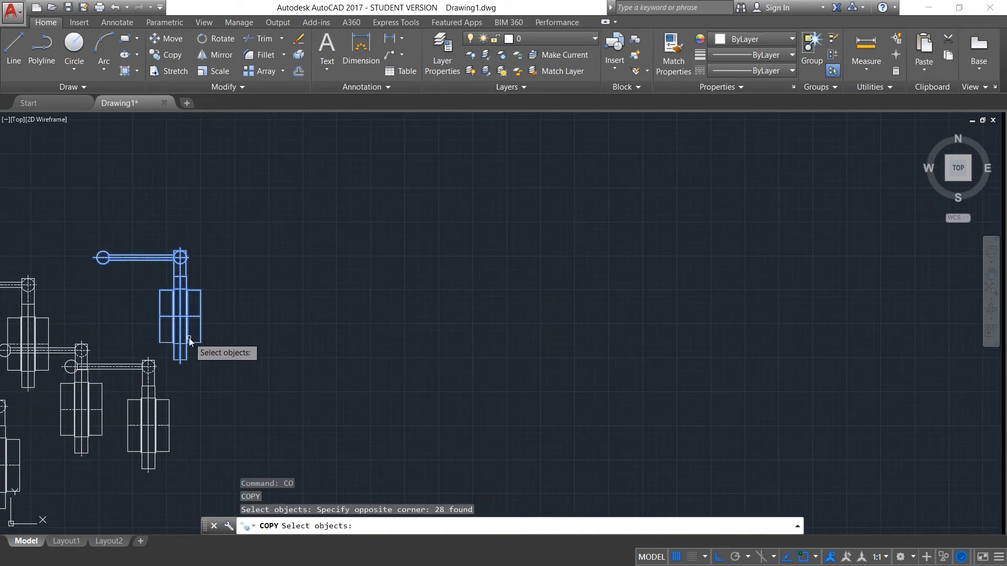
click(98, 335)
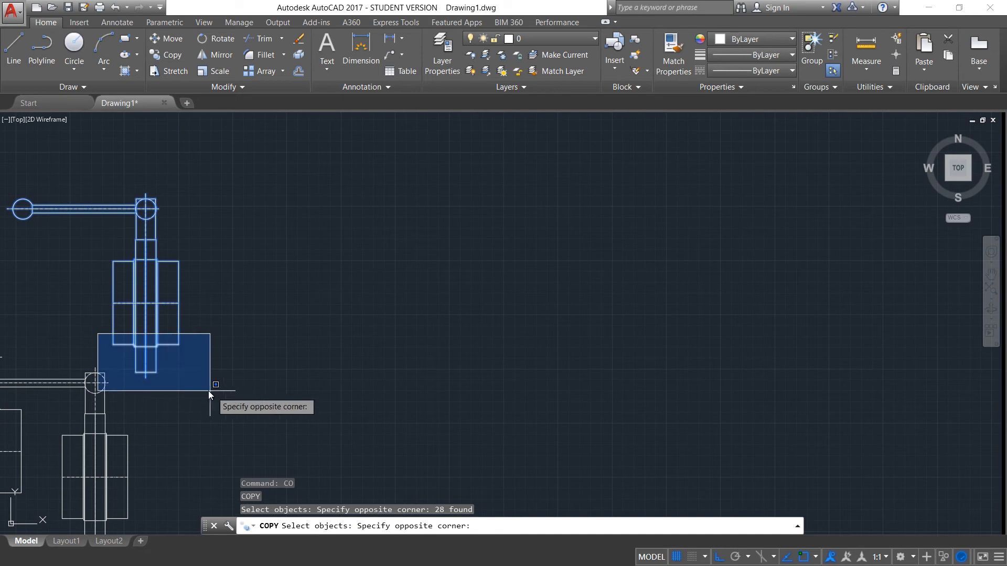
click(220, 394)
scroll(136, 364, up, 4)
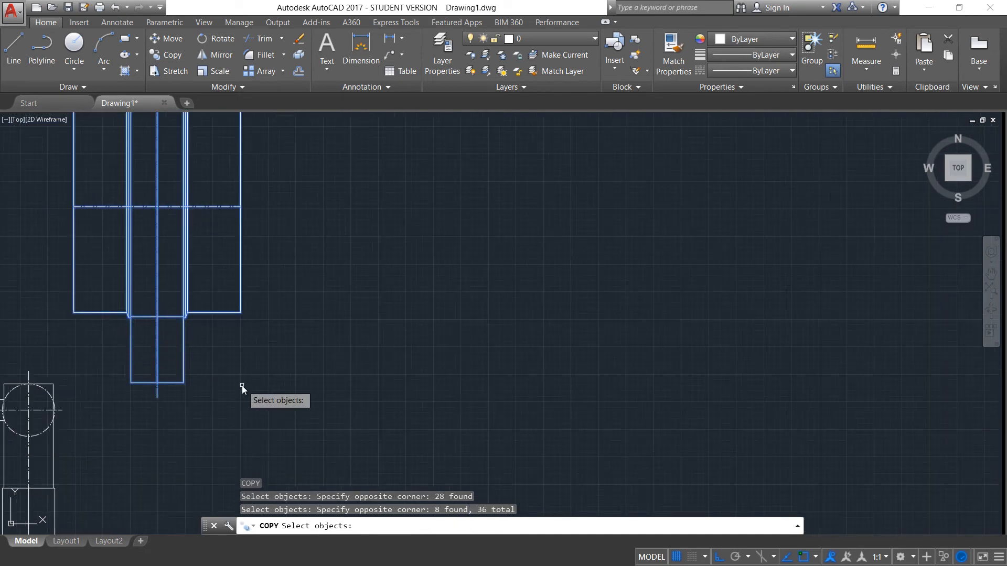
key(Return)
Using the lower end of its centreline as base point and Ortho off, place a copy atop the first line of the frame's lower row
scroll(336, 384, down, 4)
scroll(429, 383, down, 4)
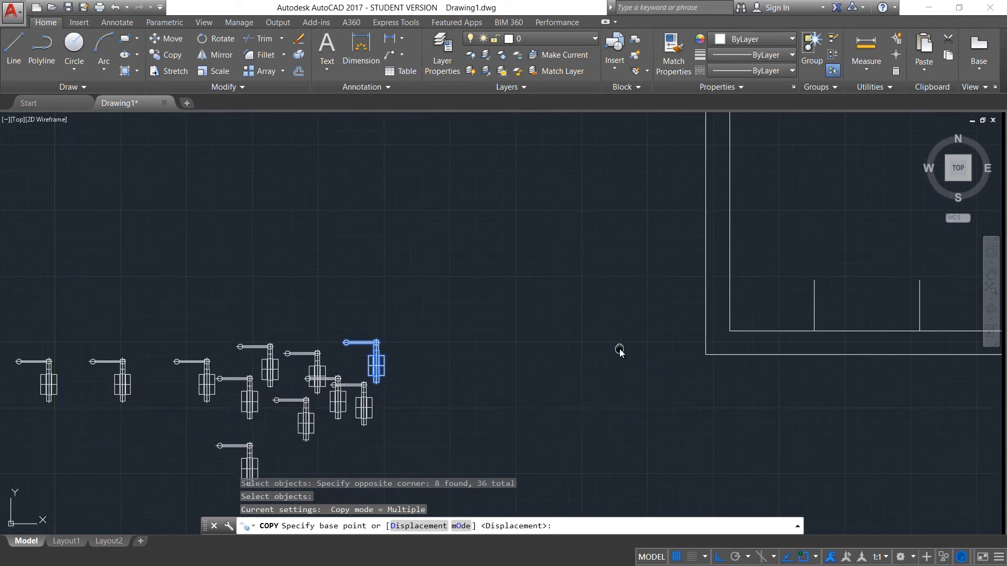
middle_drag(617, 348, 207, 402)
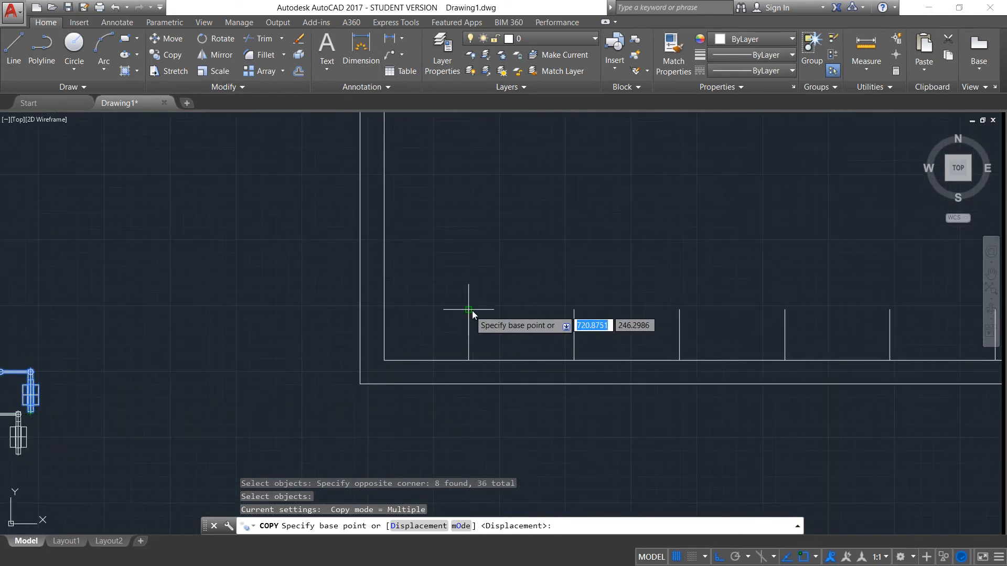
scroll(30, 416, up, 4)
click(41, 406)
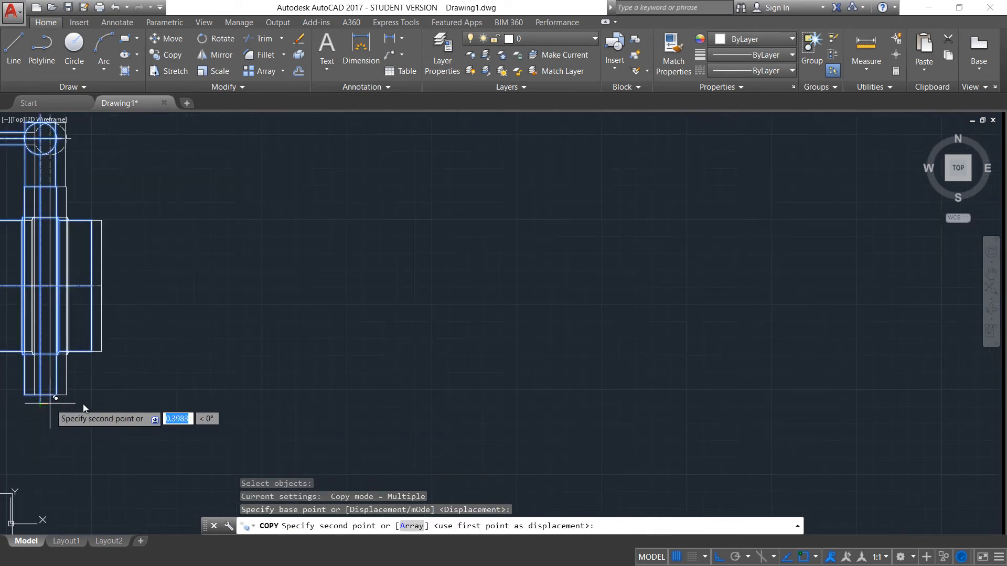
scroll(392, 348, down, 5)
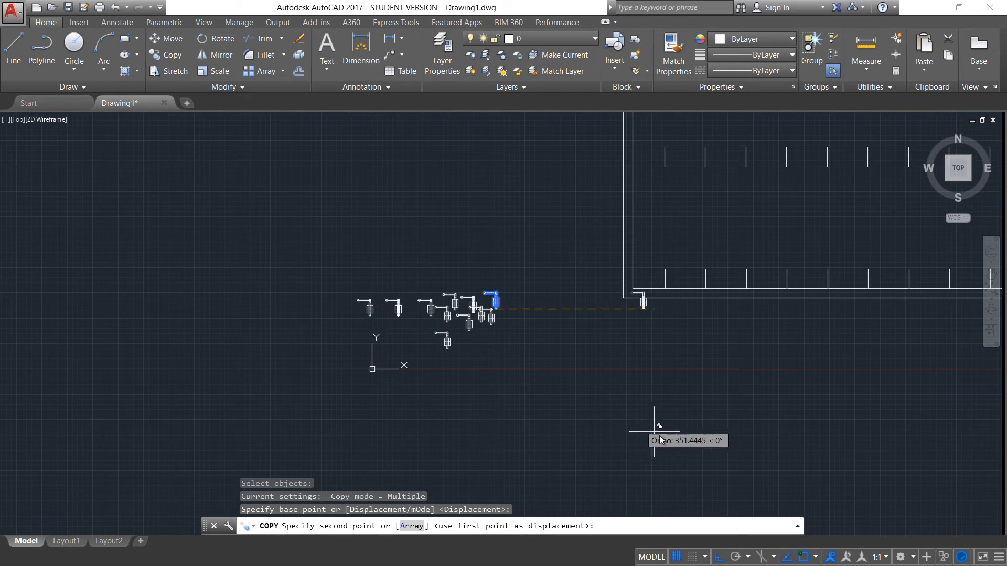
key(F8)
scroll(655, 267, up, 5)
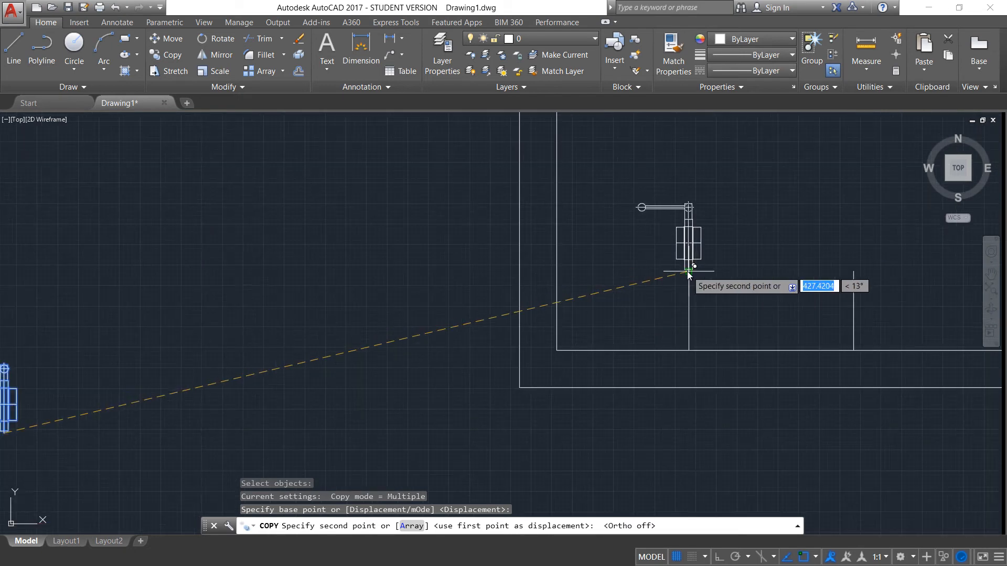
click(688, 271)
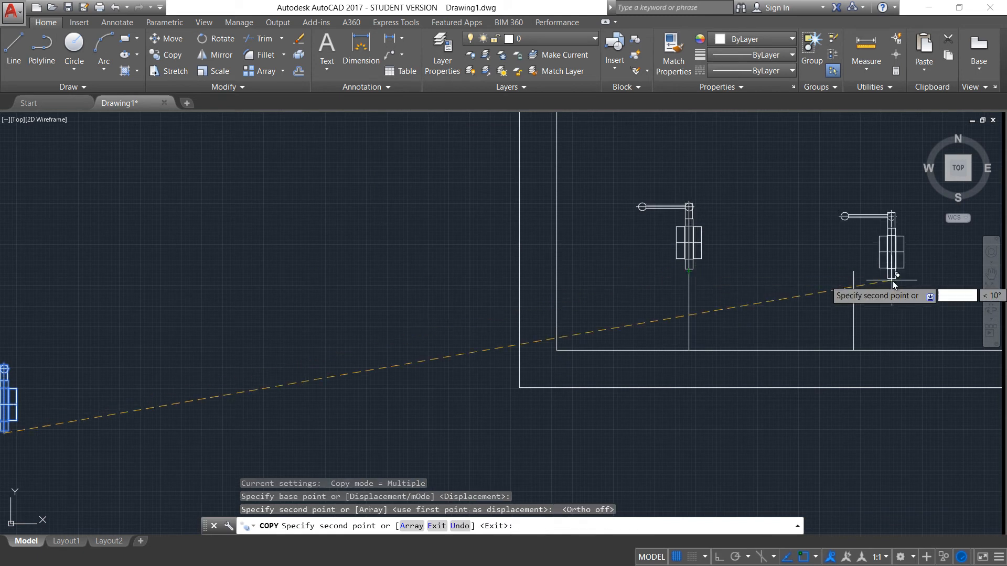
Place further copies on the upper ends of the remaining lower-row lines and end the copying
mouse_move(885, 279)
middle_down()
mouse_move(525, 290)
mouse_move(146, 341)
middle_up()
click(275, 327)
key(ctrl+z)
click(282, 334)
click(444, 333)
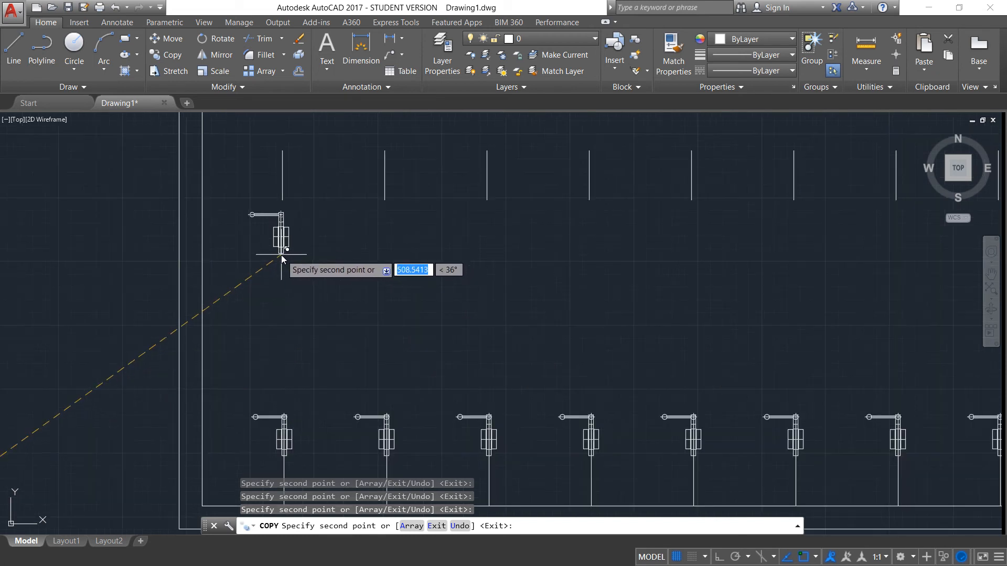
scroll(282, 251, up, 4)
middle_drag(281, 246, 284, 251)
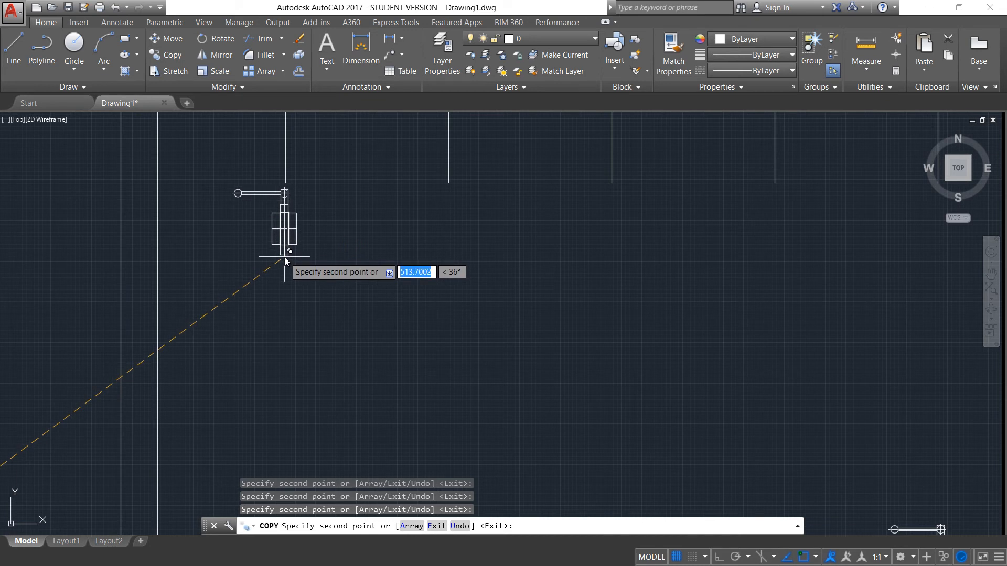
key(Escape)
Start copying the lowest crank assembly outside the frame, with the pivot circle at the top of its body as base point
scroll(218, 315, down, 6)
middle_drag(278, 317, 392, 284)
scroll(201, 392, up, 2)
middle_drag(202, 392, 336, 326)
text(co)
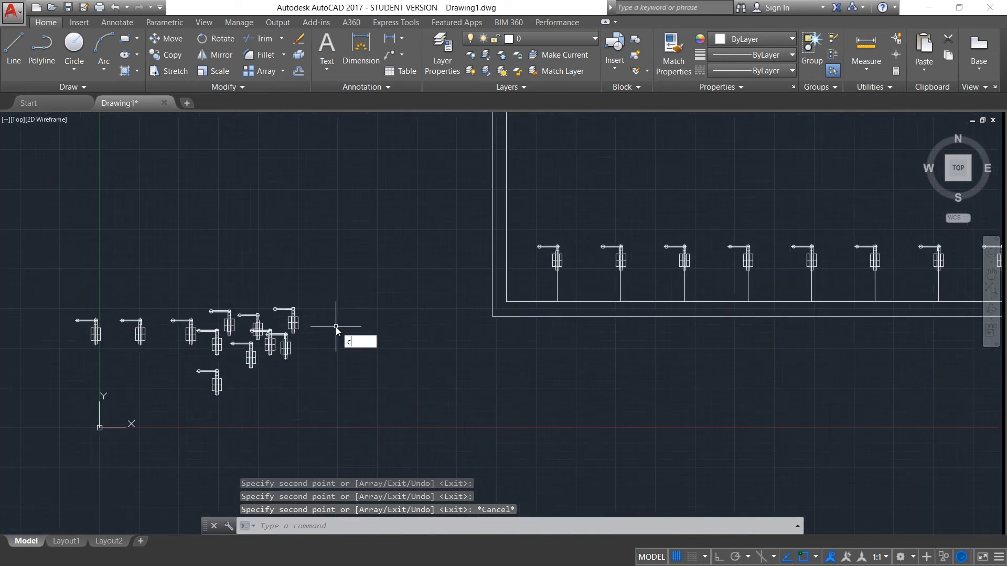
key(Return)
scroll(179, 375, up, 2)
click(197, 360)
click(260, 420)
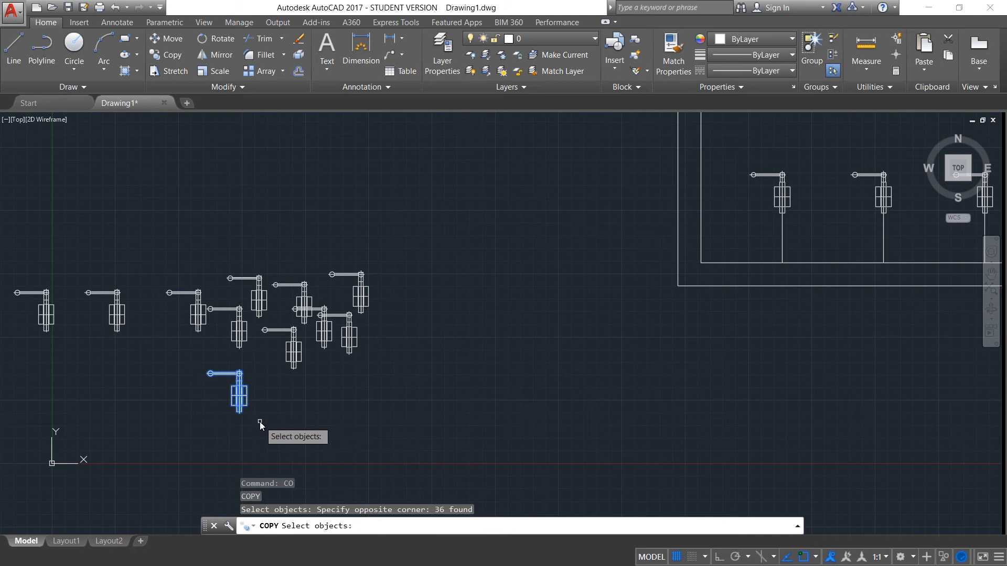
key(Return)
scroll(230, 381, up, 5)
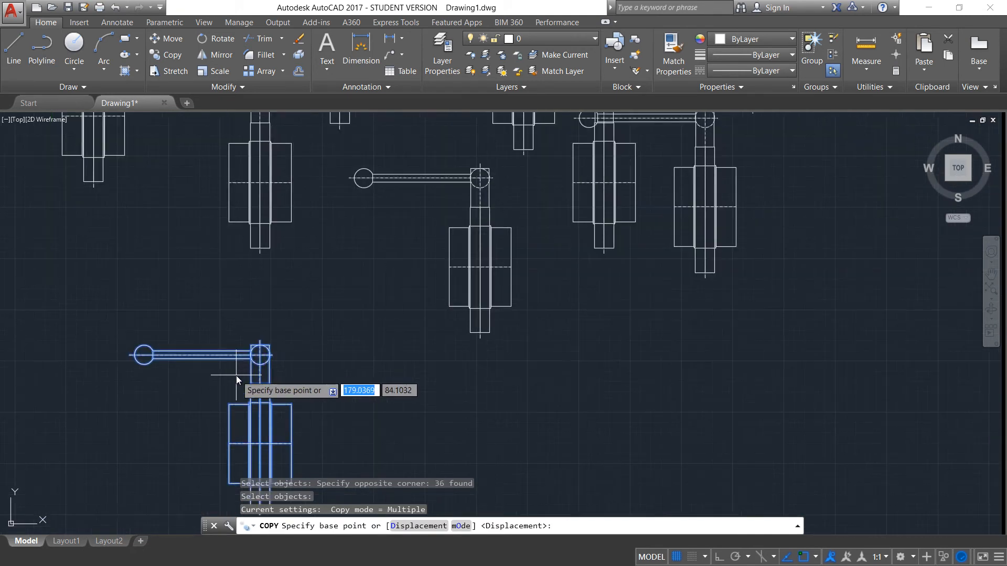
click(267, 359)
Place a copy at the lower end of every vertical line in the frame's upper row and end the copying
scroll(677, 255, down, 6)
middle_drag(720, 227, 187, 461)
scroll(188, 458, down, 2)
scroll(319, 347, up, 2)
scroll(319, 347, up, 4)
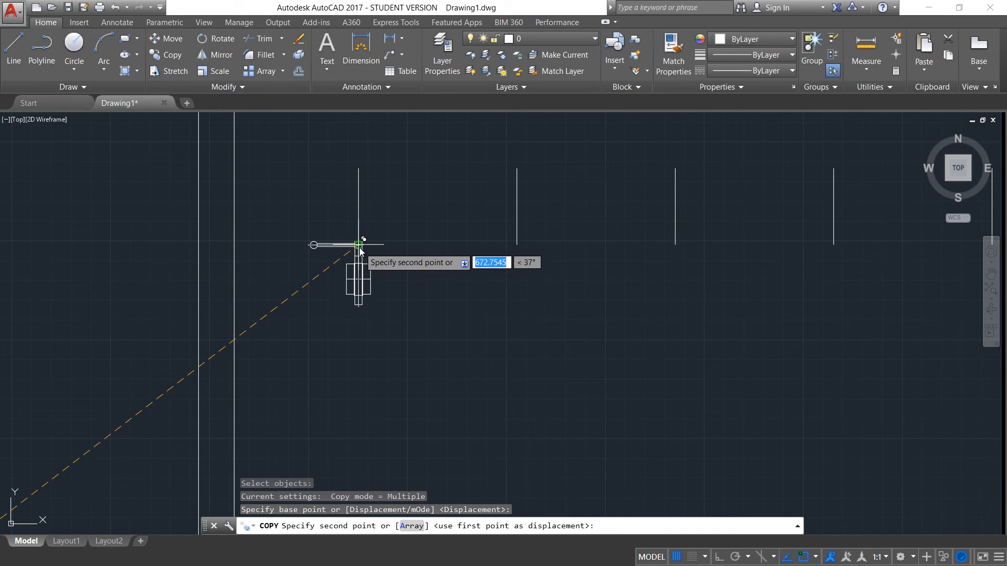
click(359, 249)
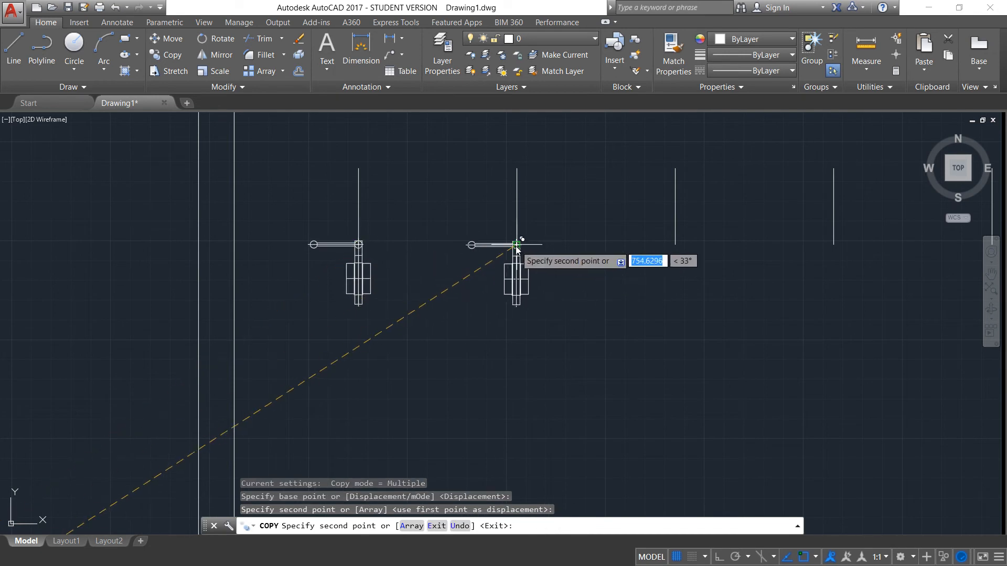
click(517, 247)
click(676, 245)
click(834, 244)
mouse_move(892, 312)
middle_down()
mouse_move(396, 355)
mouse_move(506, 357)
middle_up()
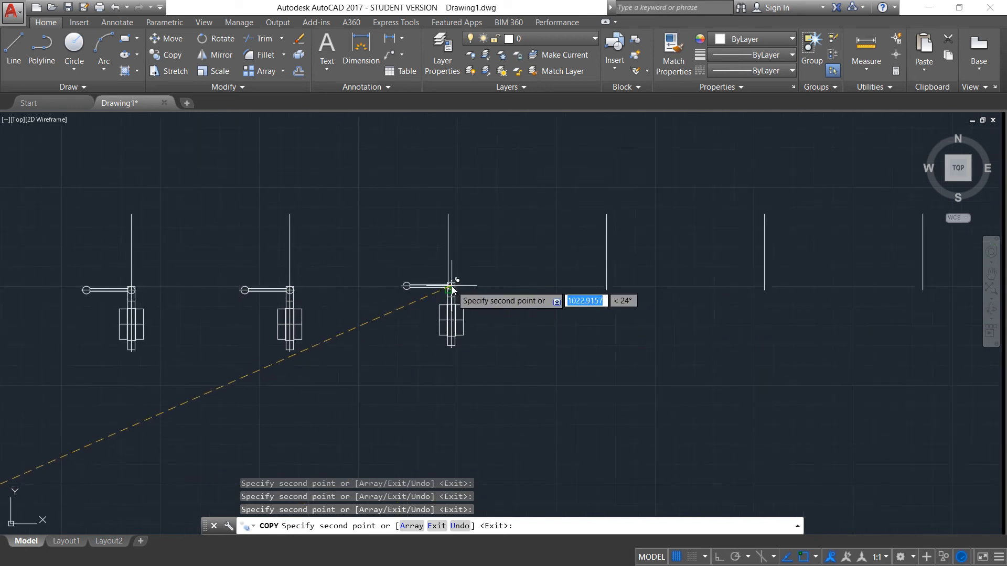
click(450, 290)
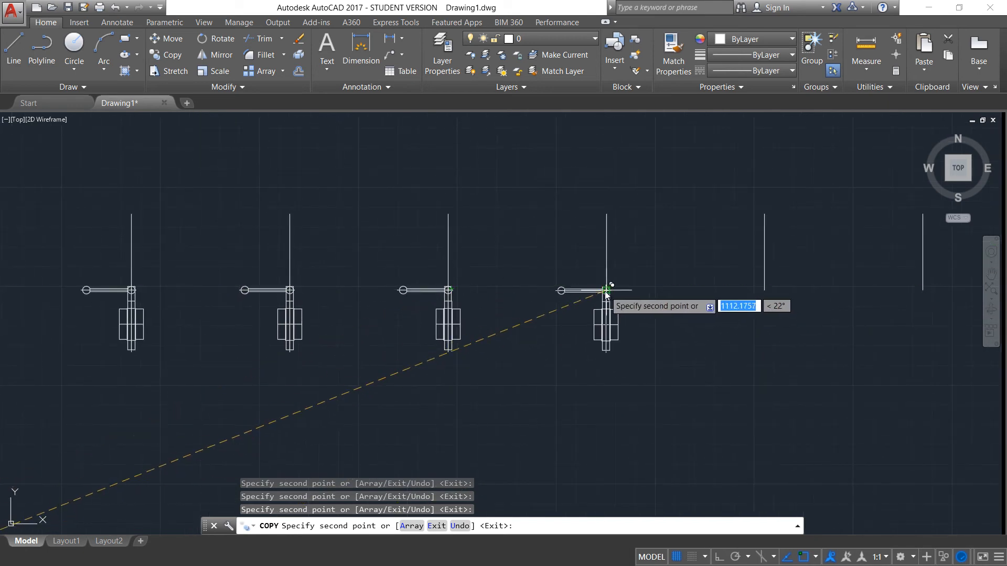
click(606, 291)
middle_drag(722, 346, 514, 382)
click(559, 329)
click(716, 327)
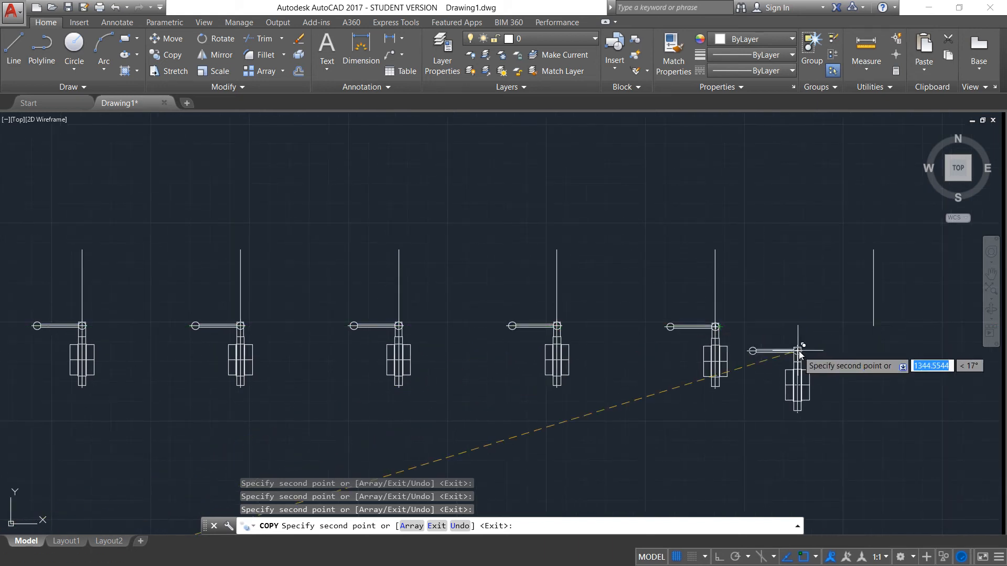
click(873, 326)
key(Return)
scroll(708, 333, down, 4)
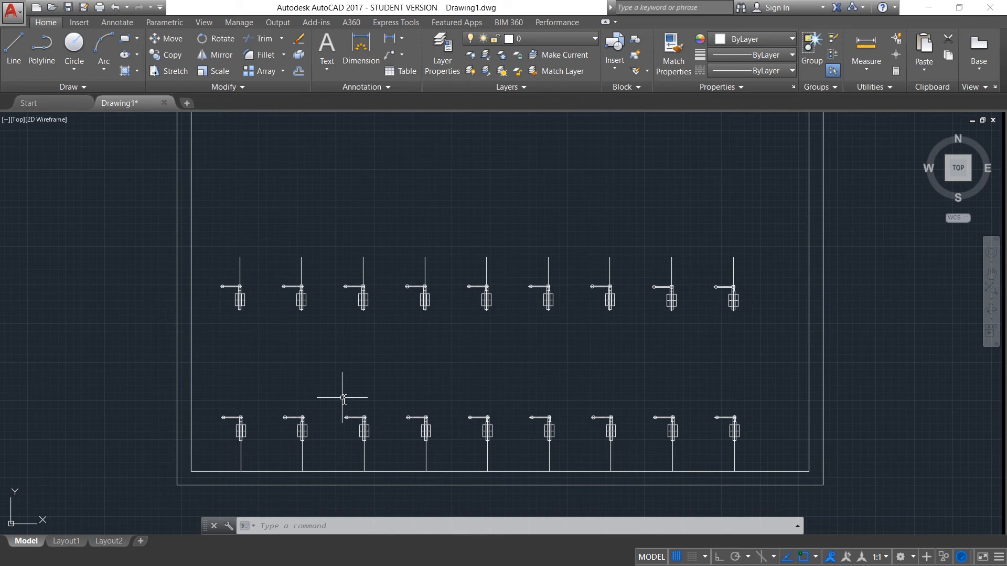
Move both rows of lines and crank assemblies inside the frame straight up 100 units with Ortho on
text(m)
key(Return)
click(769, 182)
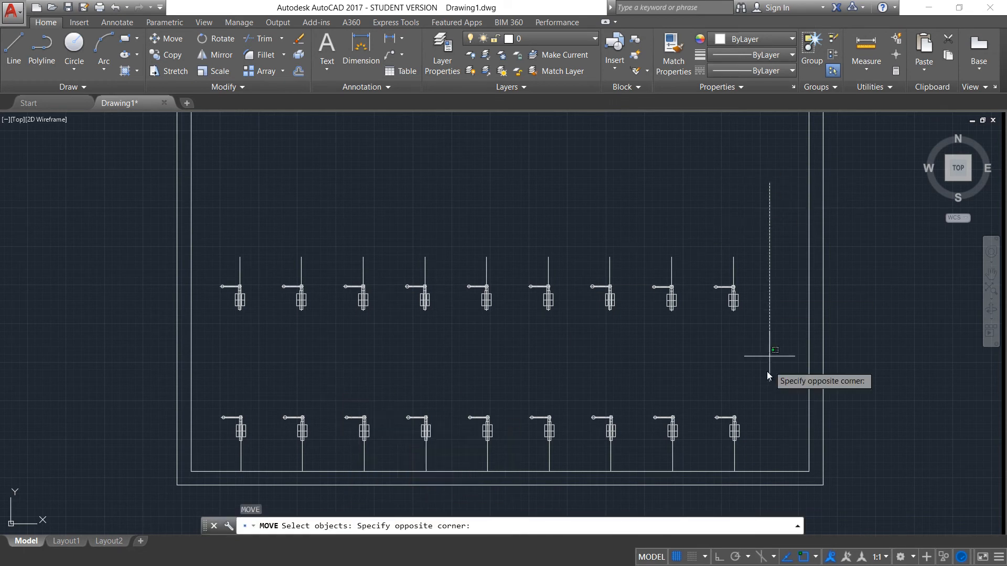
click(214, 460)
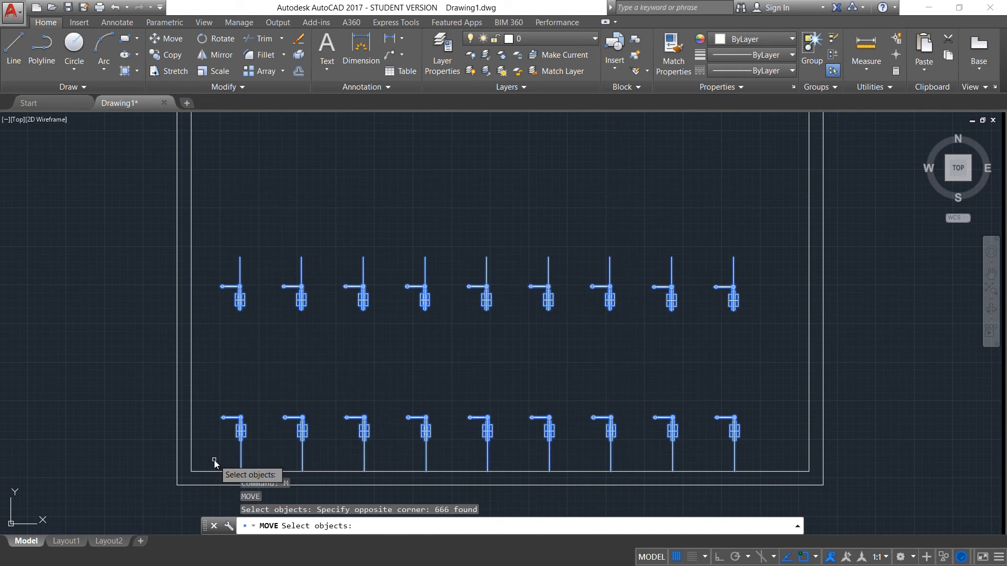
key(Return)
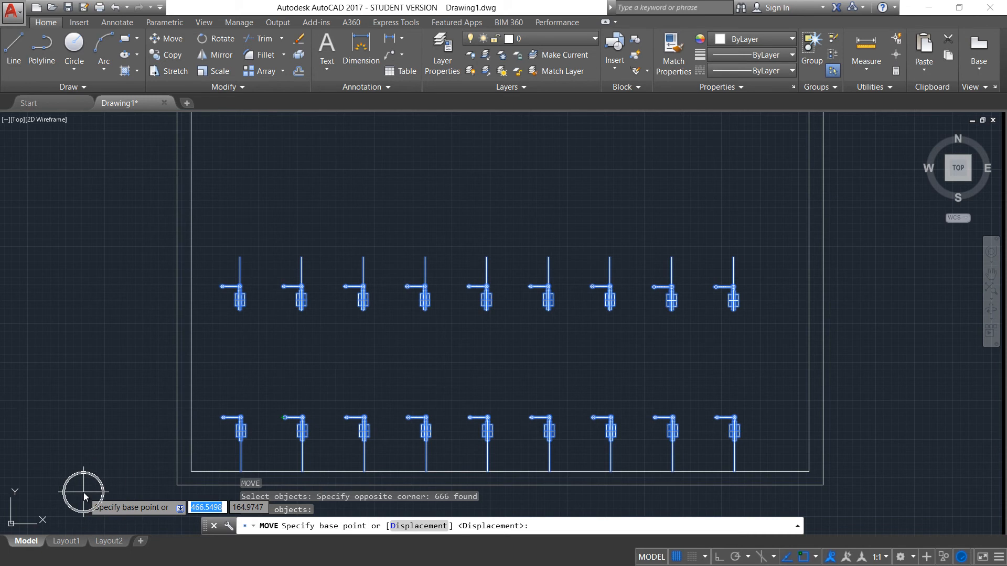
click(83, 493)
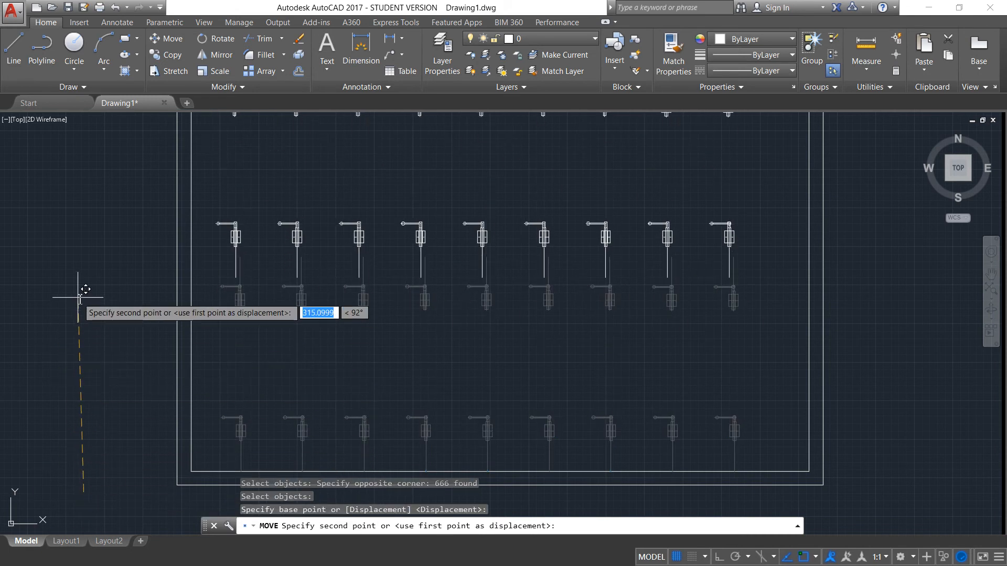
key(F8)
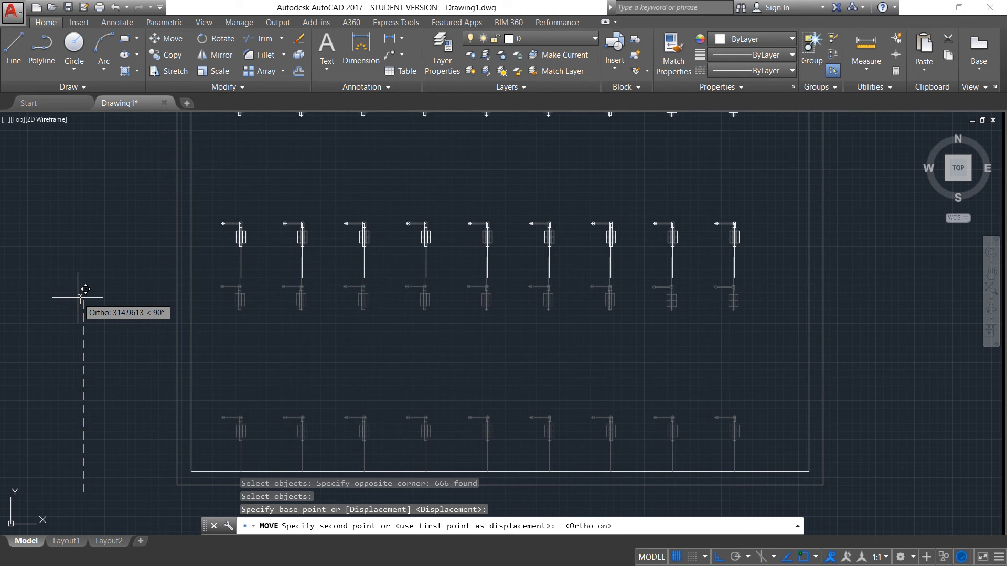
text(10)
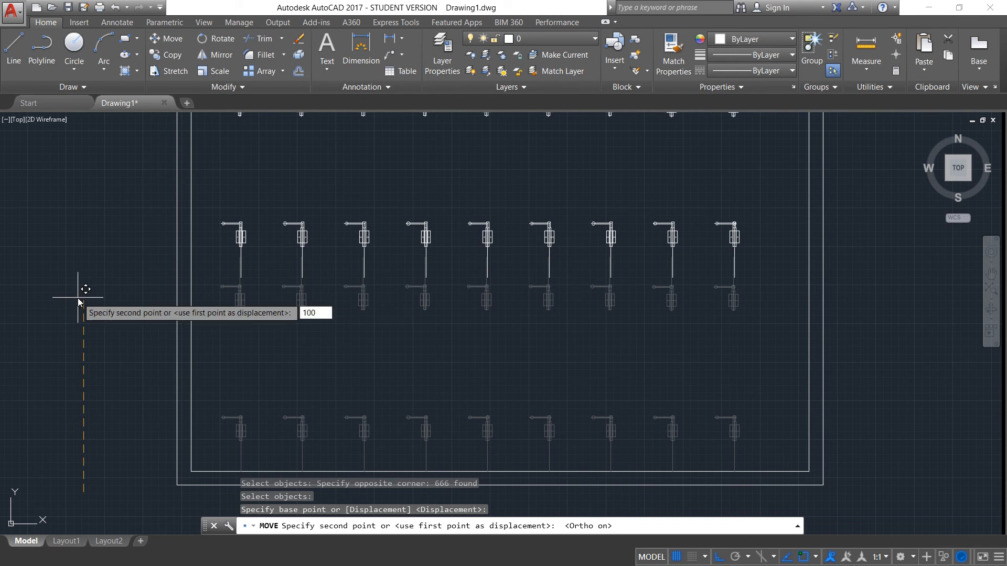
text(0)
key(Return)
key(Escape)
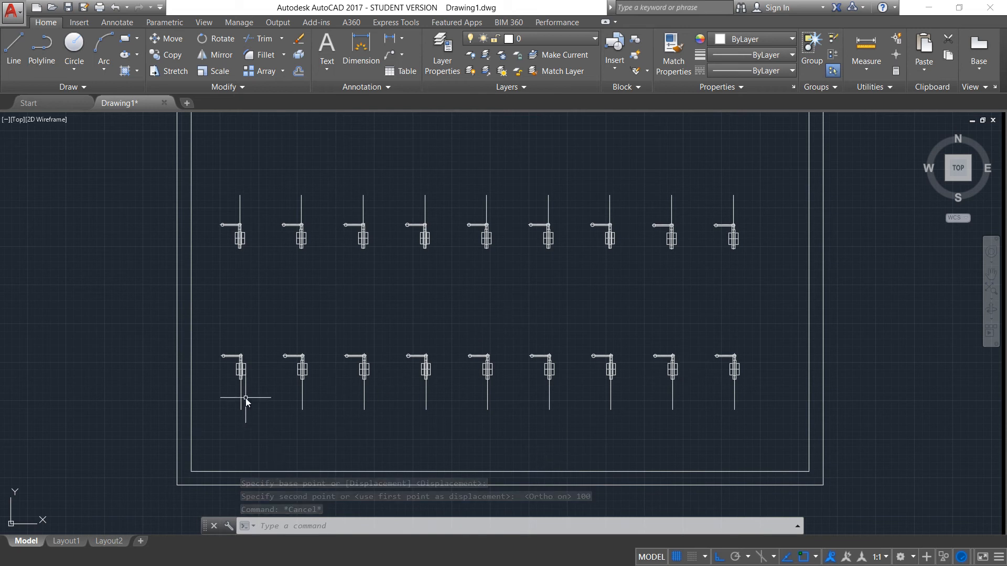
Delete everything in the drawing, including the frame, its contents and the loose crank assemblies
scroll(505, 249, down, 2)
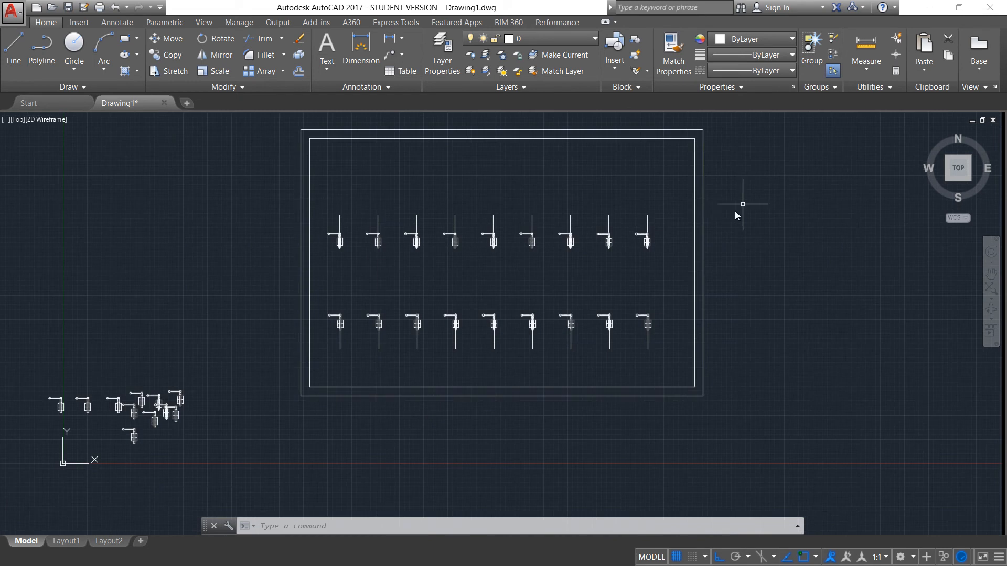
click(746, 121)
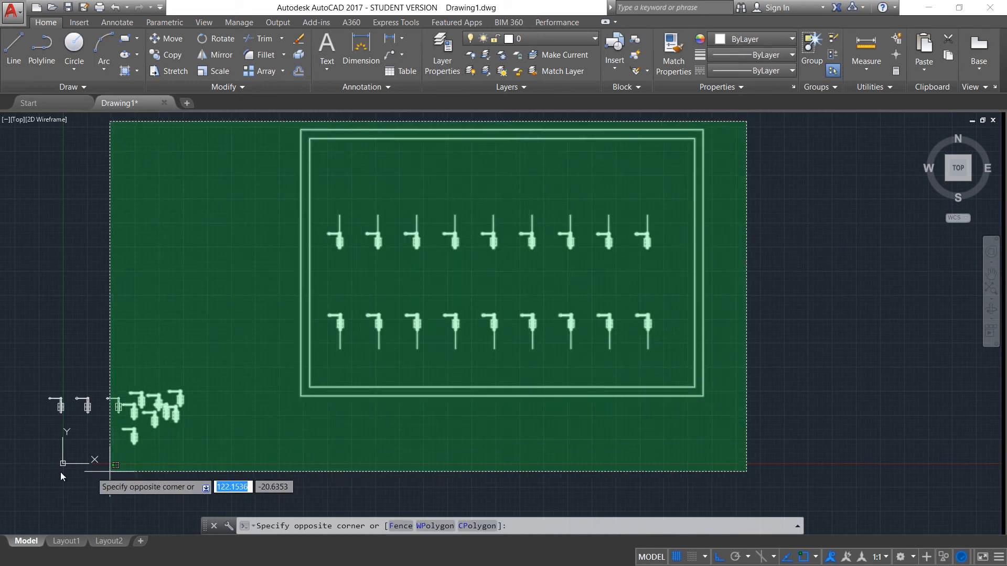
click(36, 474)
key(Delete)
Draw a rectangle about 390 units high, wider than it is tall, above and to the right of the origin
text(rec)
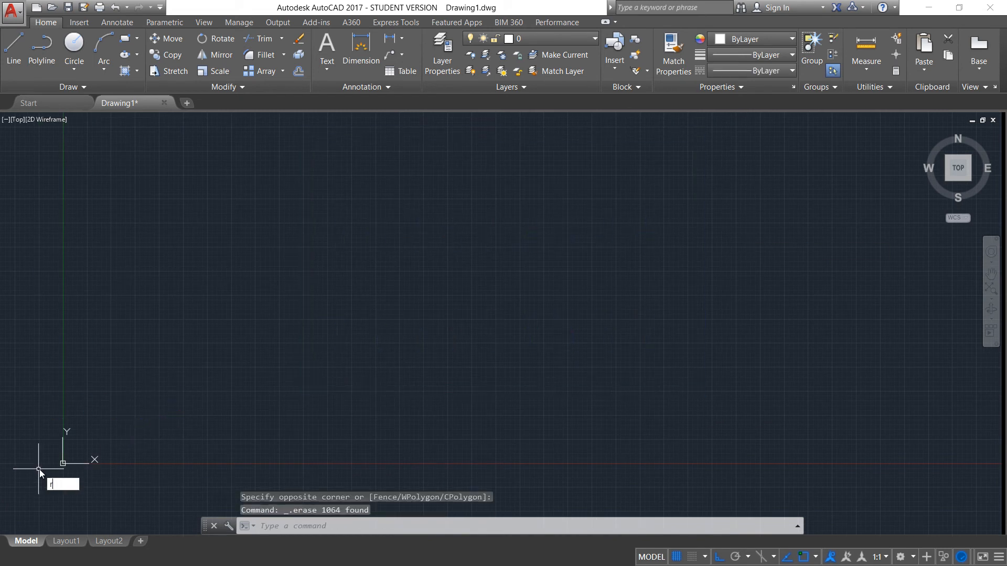
key(Return)
click(177, 183)
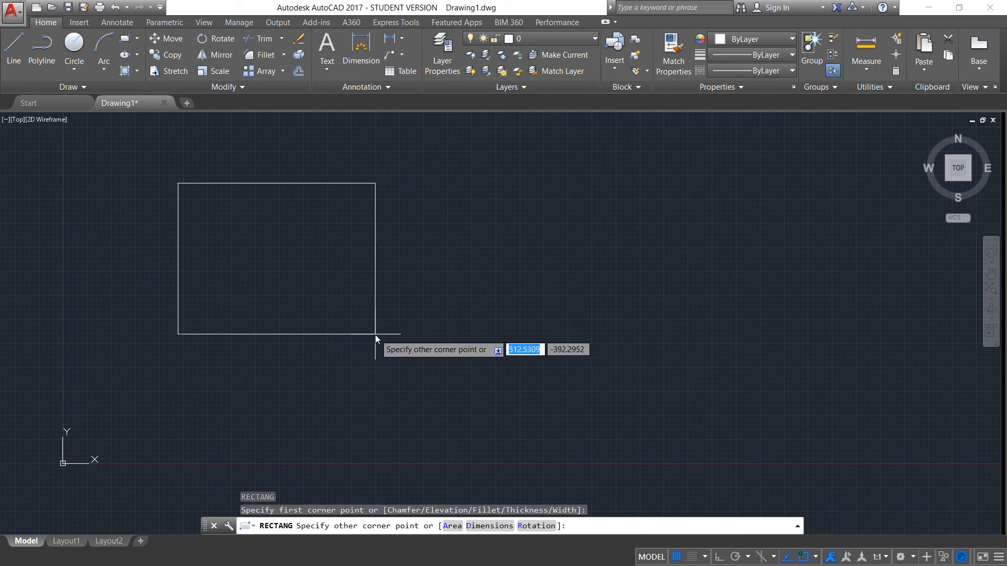
click(393, 334)
key(Escape)
key(Escape)
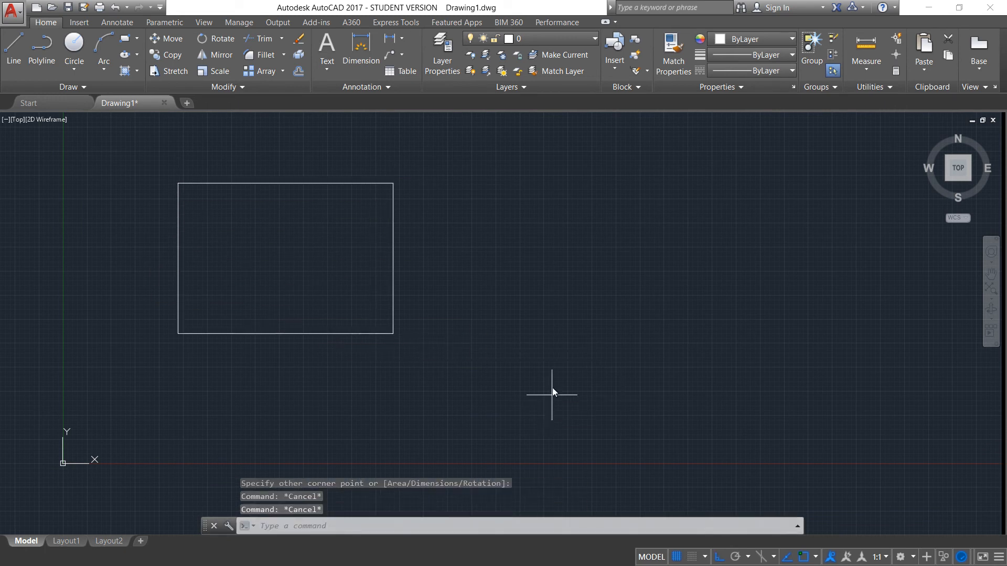
Draw a second rectangle about 757 units wide from four separate lines, to the right of and lower than the first rectangle
text(l)
key(Return)
click(559, 279)
click(565, 414)
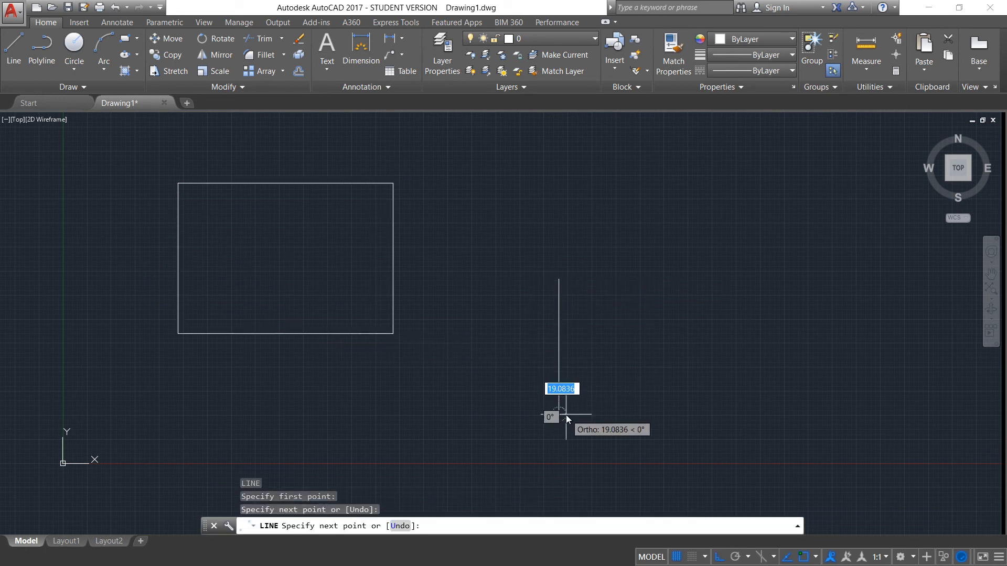
click(849, 421)
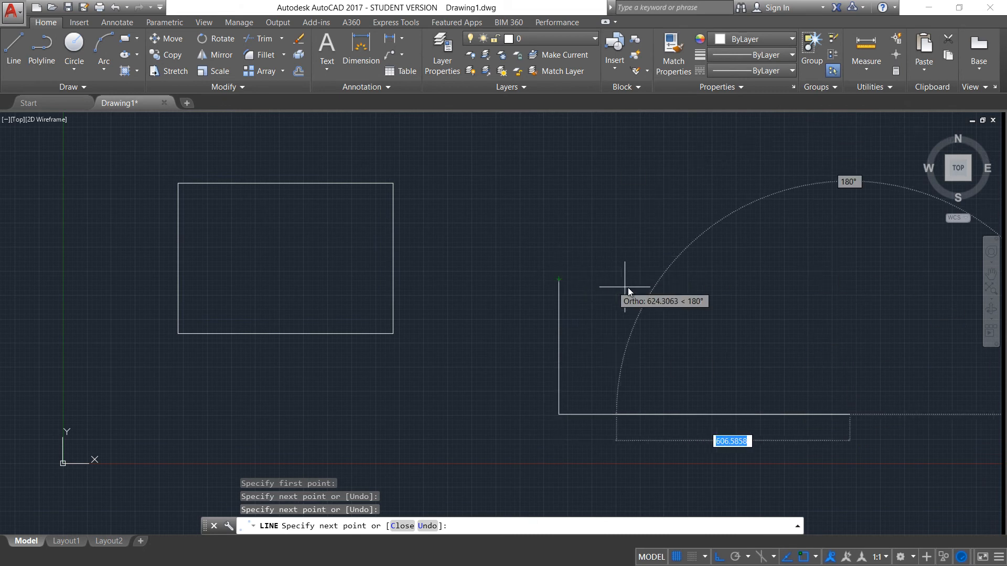
click(764, 279)
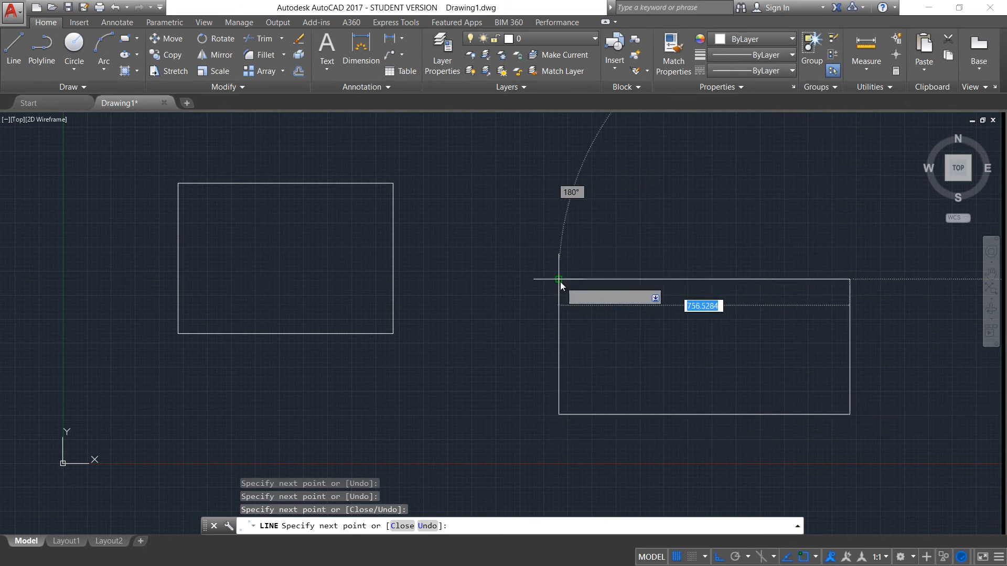
click(559, 280)
key(Escape)
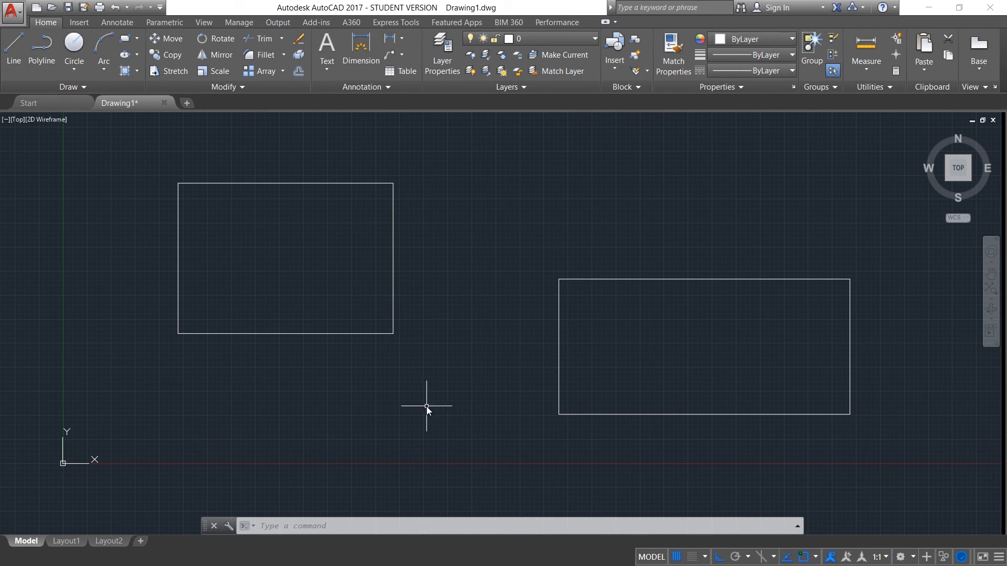
key(Escape)
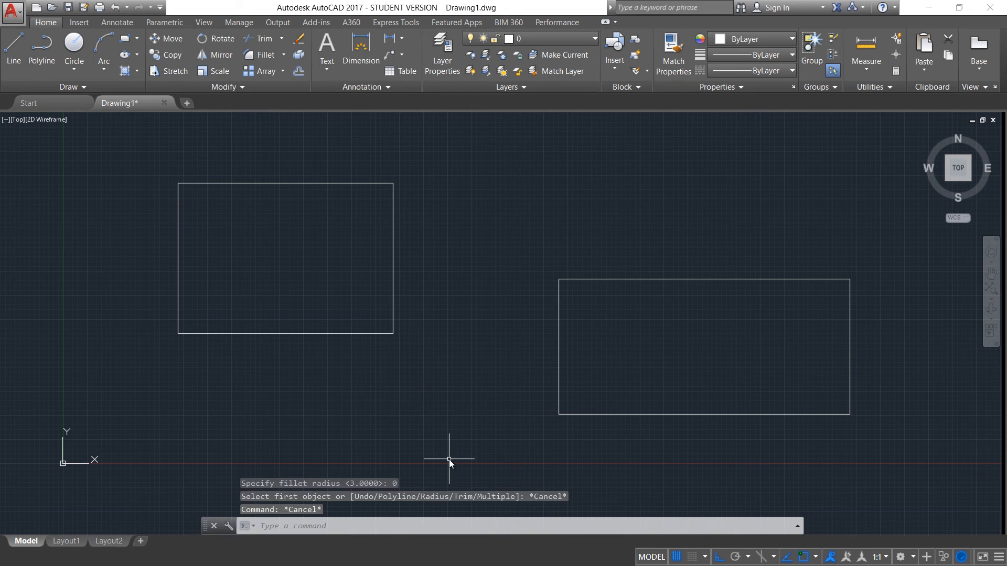
Fillet the upper-left corner of the rectangle made of separate lines with a radius of 100
text(f)
key(Return)
click(405, 511)
click(435, 511)
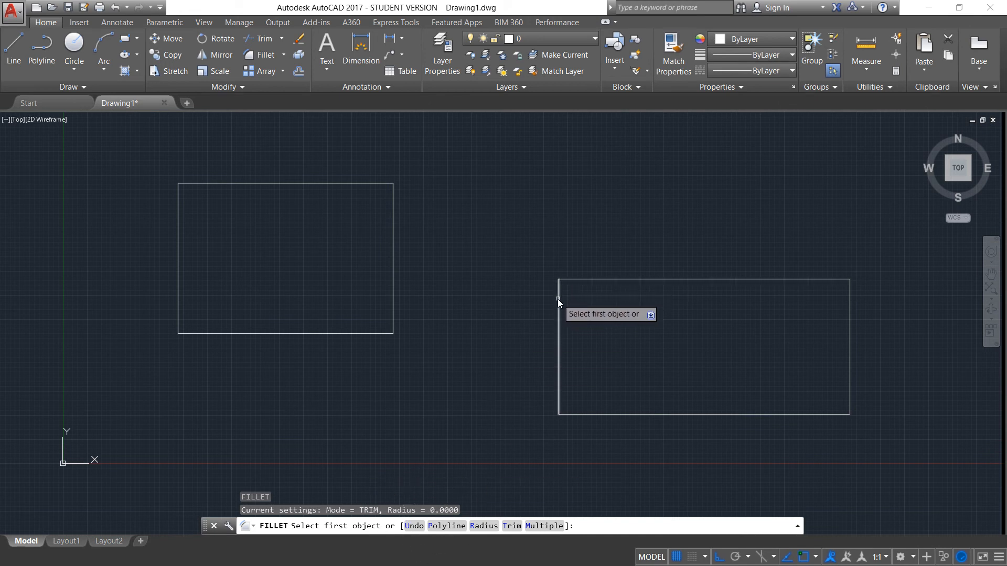
click(445, 510)
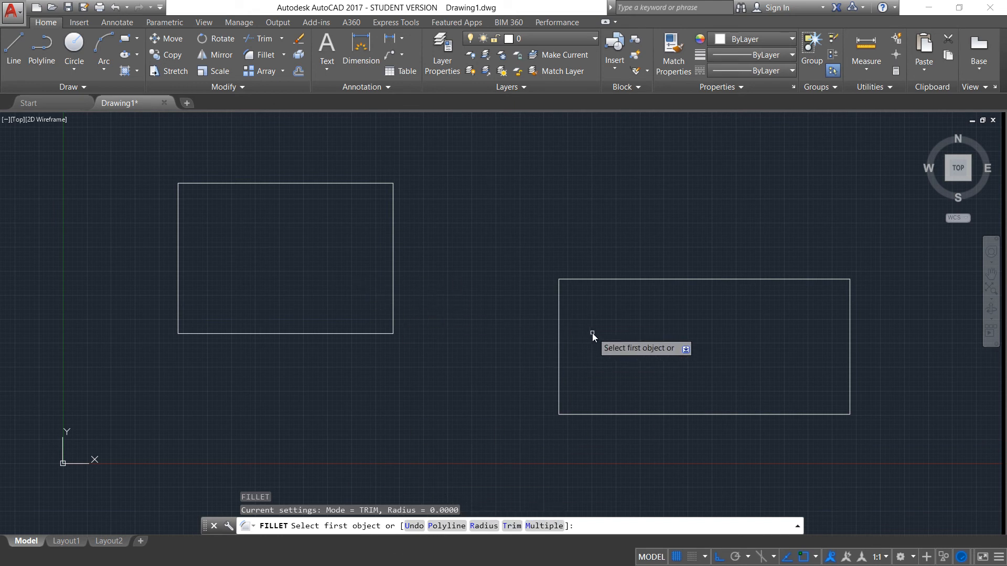
text(r)
key(Return)
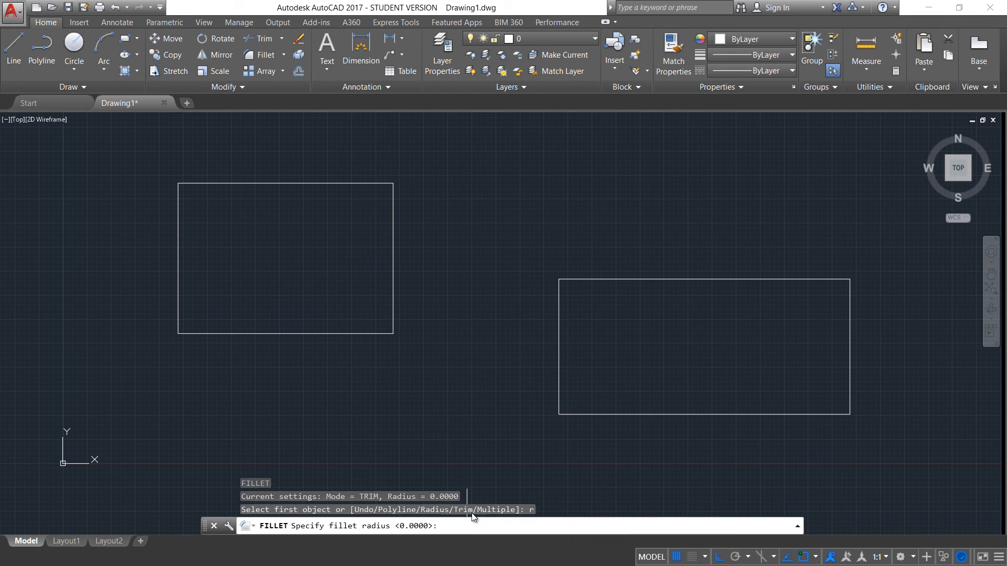
text(100)
key(Return)
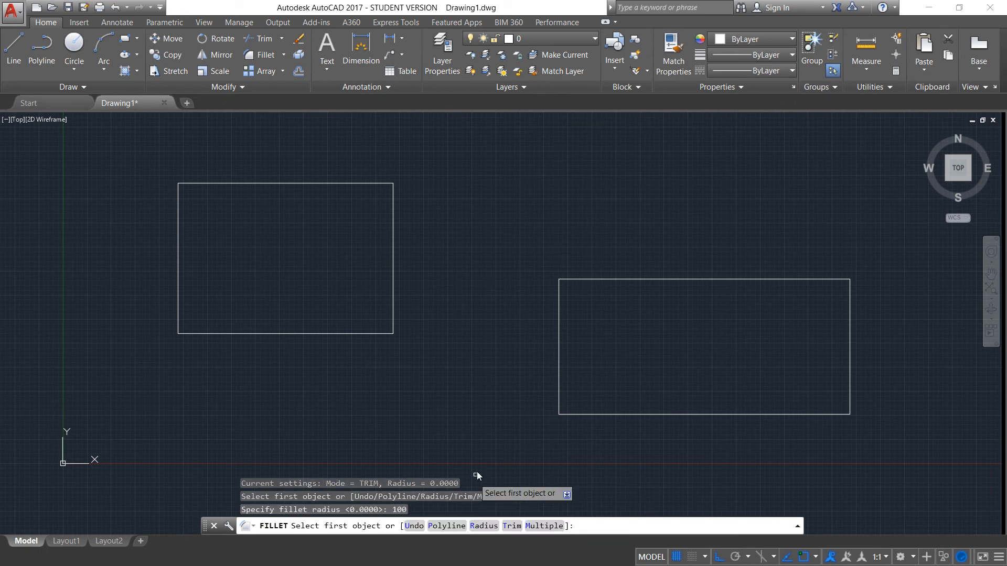
click(558, 312)
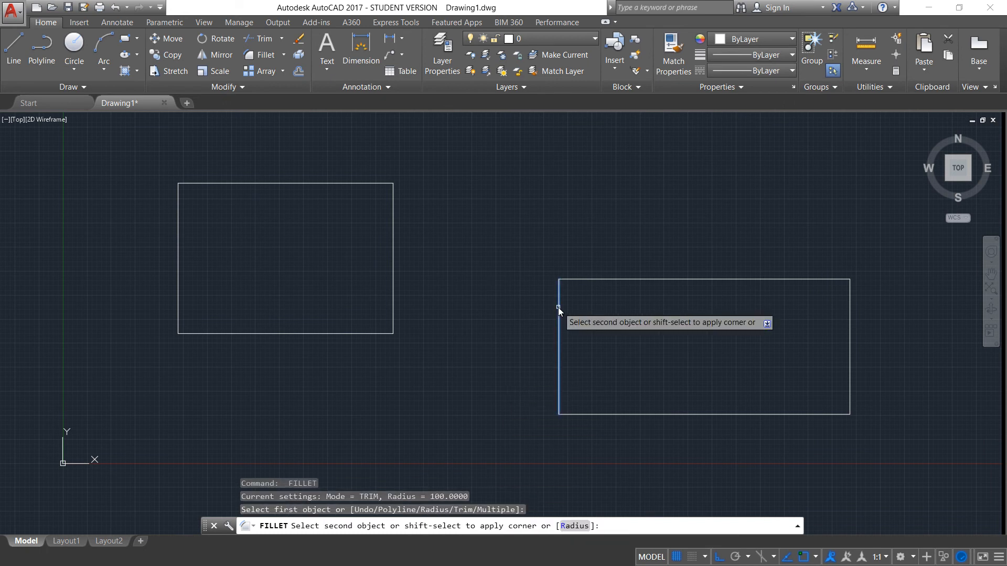
click(581, 281)
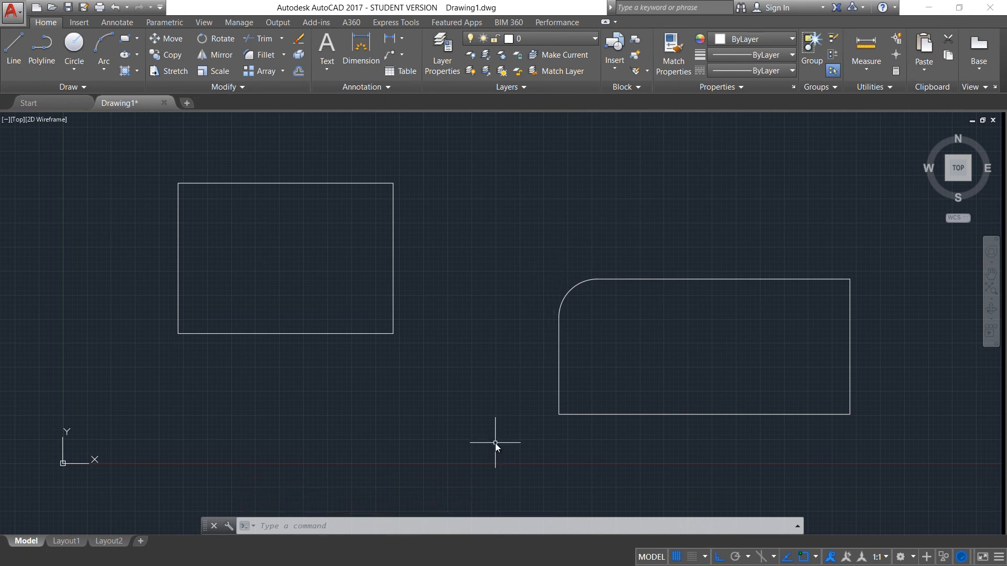
Fillet the upper-right corner of the same rectangle with the No trim option, keeping the original corner lines
text(f)
key(Return)
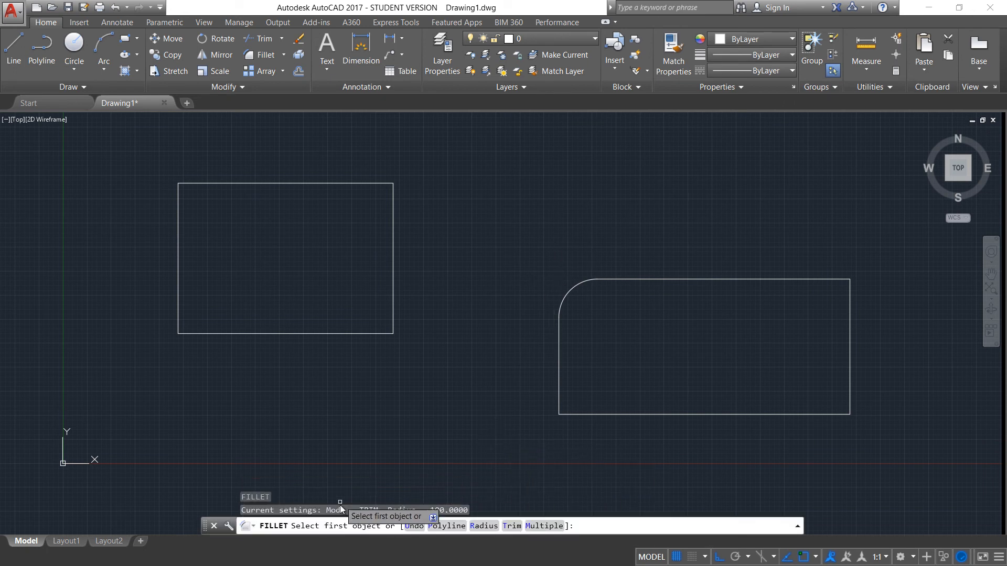
click(366, 509)
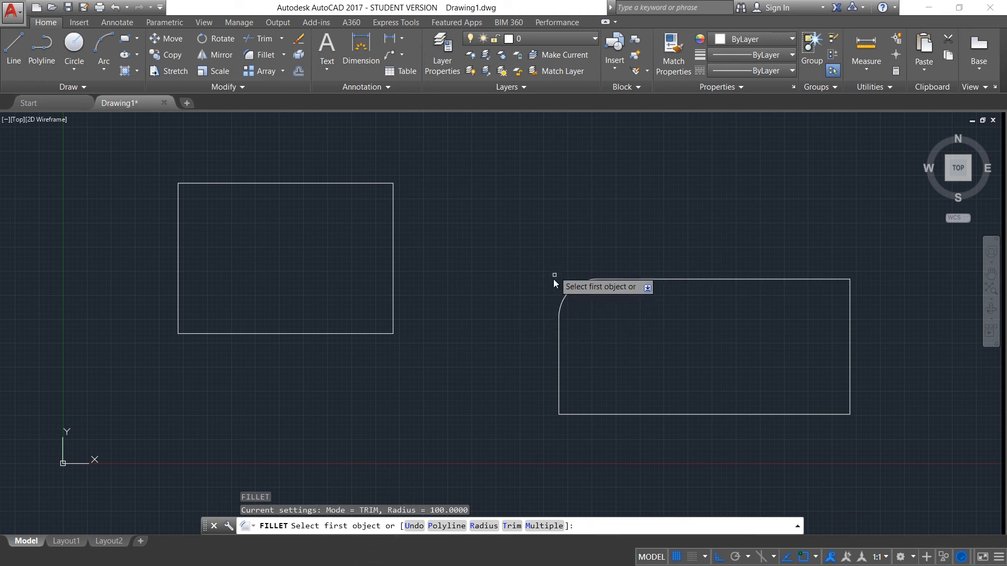
click(513, 527)
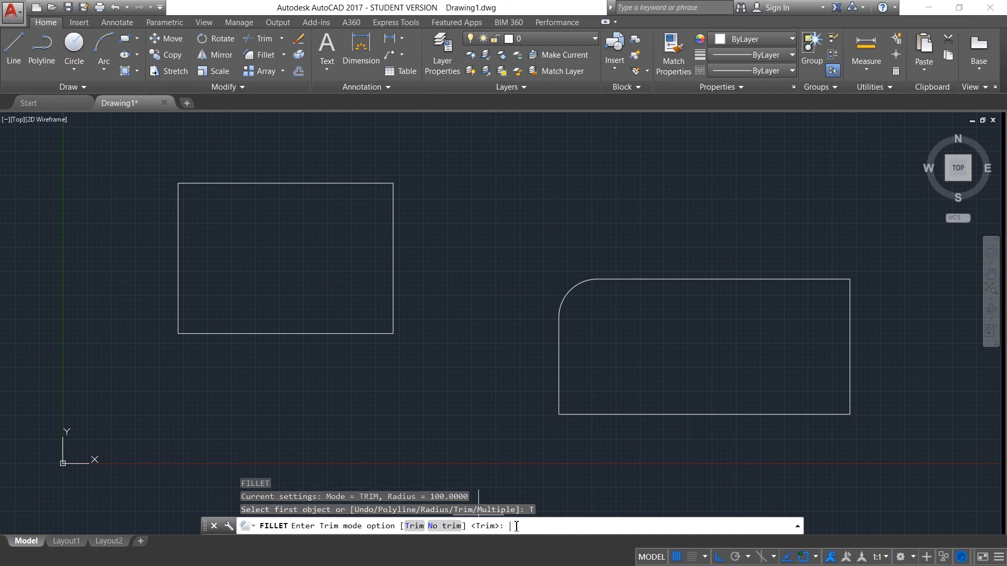
click(452, 530)
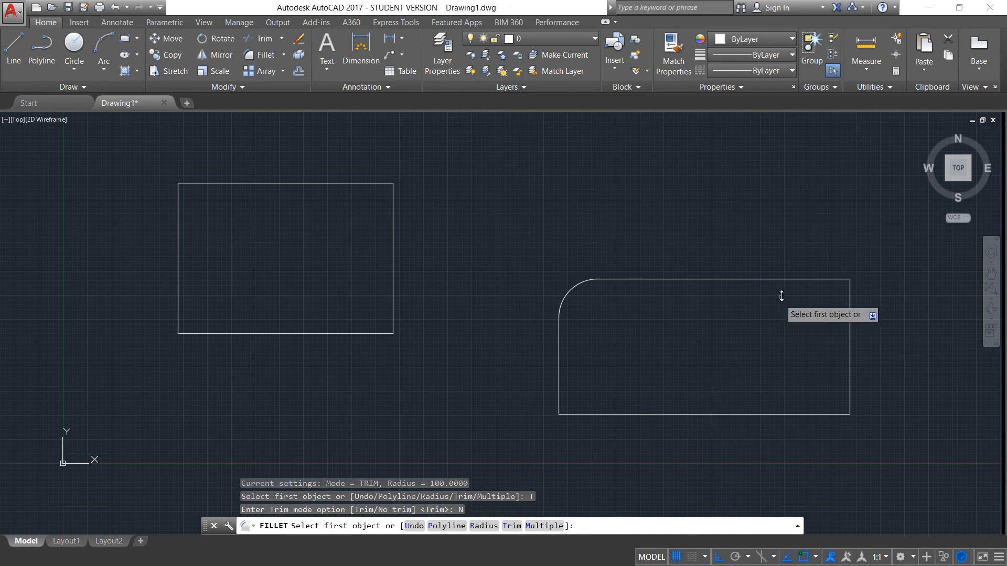
click(791, 281)
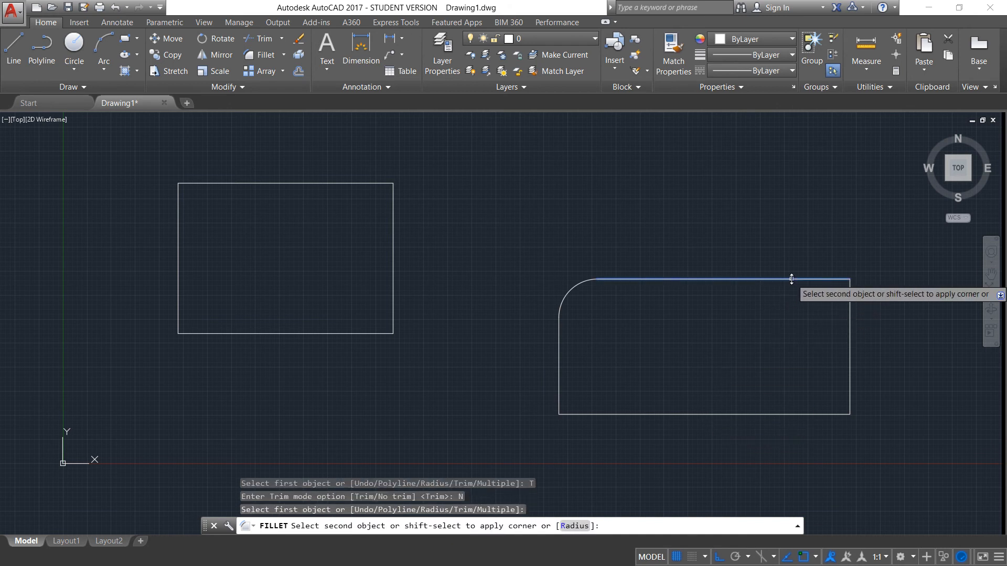
click(850, 309)
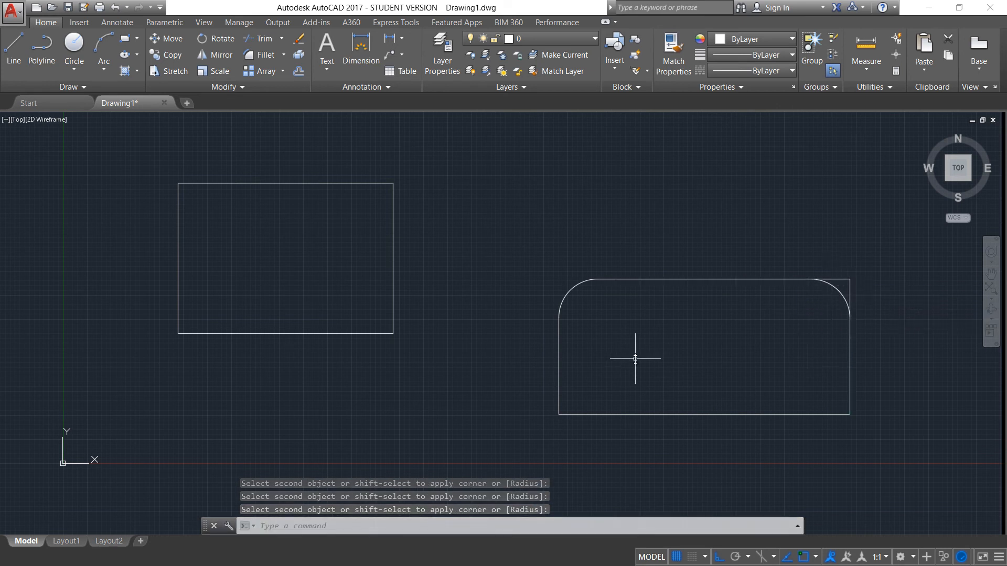
Set Fillet back to Trim mode and round both lower corners of the line rectangle with the Multiple option
key(Return)
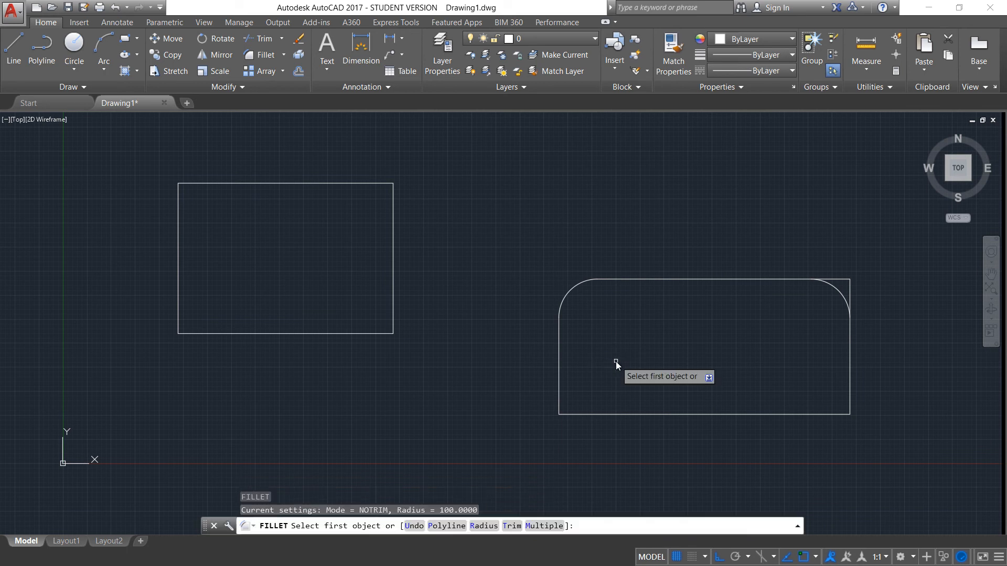
text(t)
key(Return)
text(t)
key(Return)
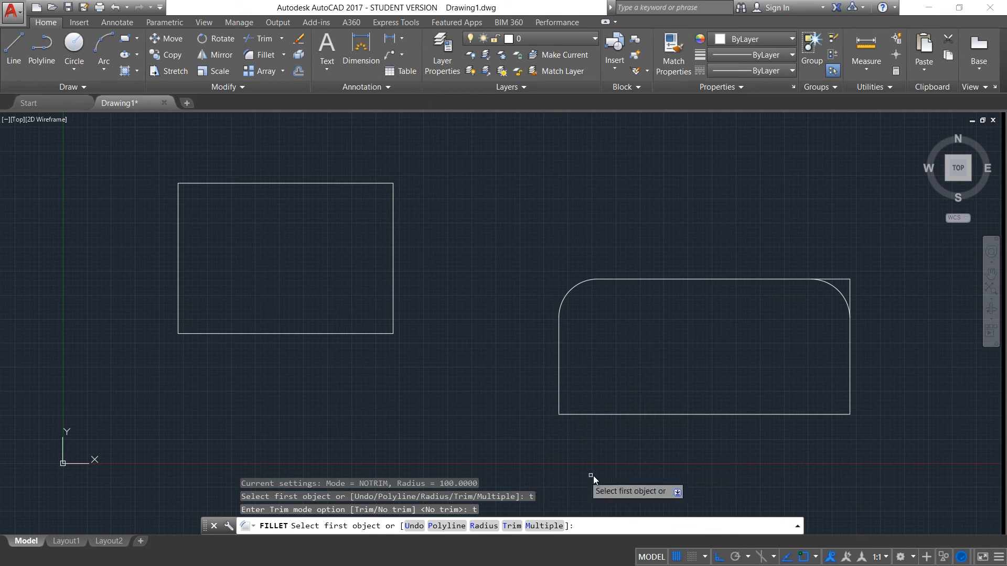
click(545, 526)
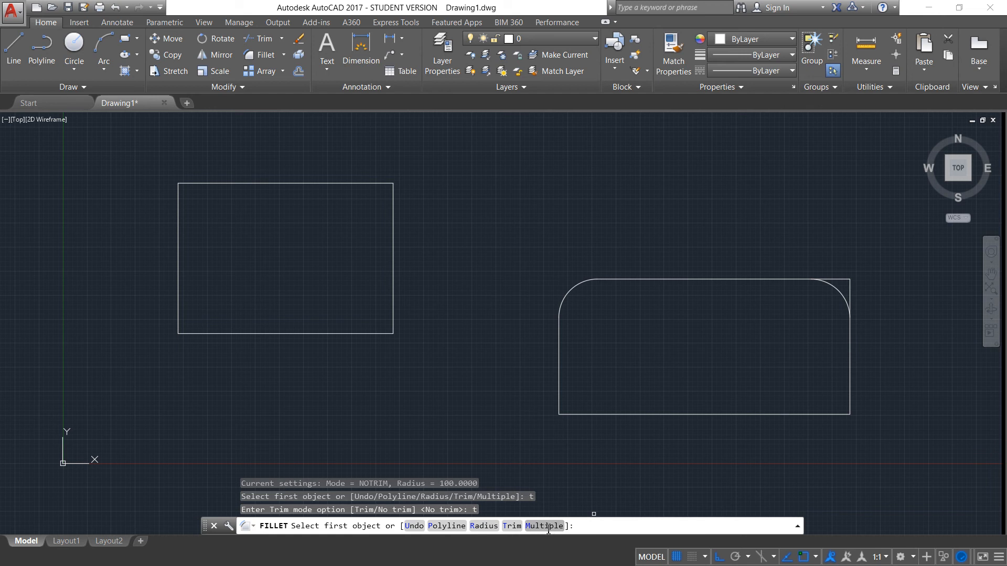
click(850, 394)
click(827, 415)
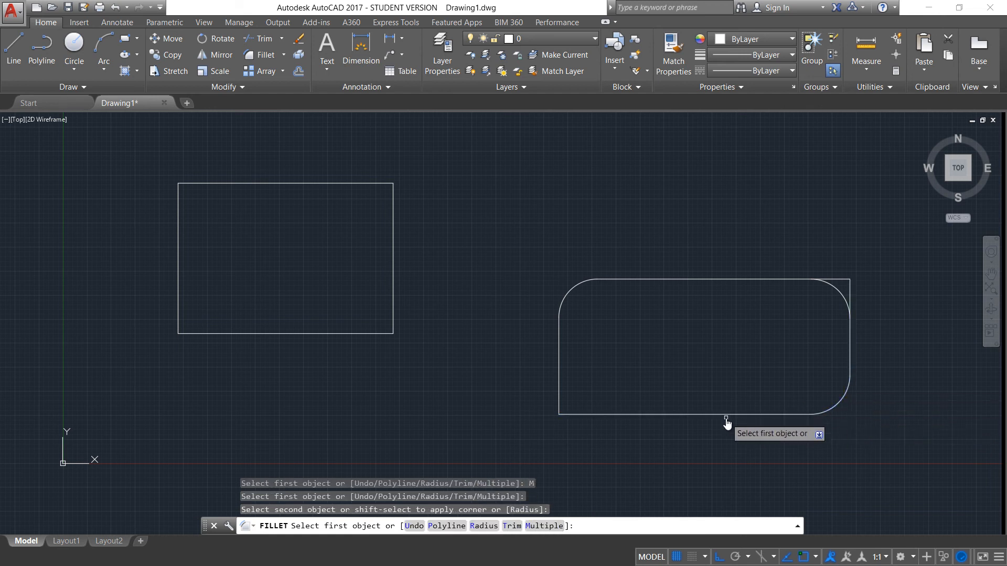
click(681, 414)
click(558, 384)
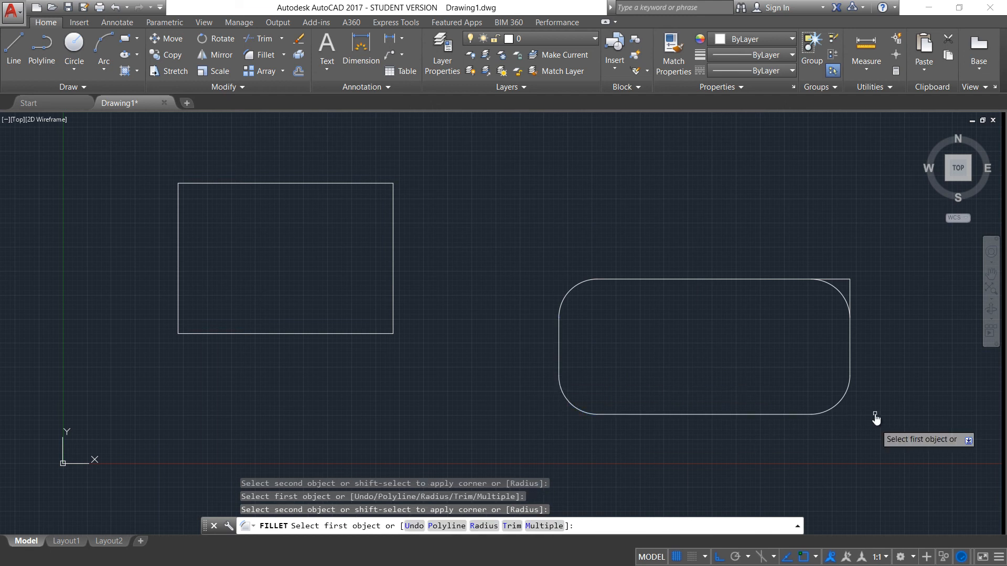
key(Escape)
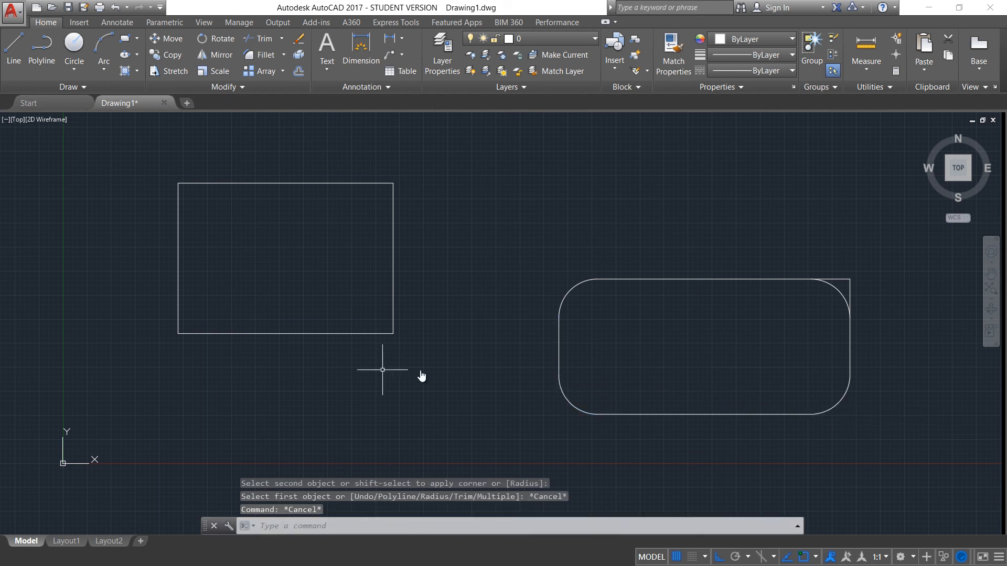
Fillet all four corners of the first rectangle at once with the Polyline option
key(ctrl)
key(ctrl)
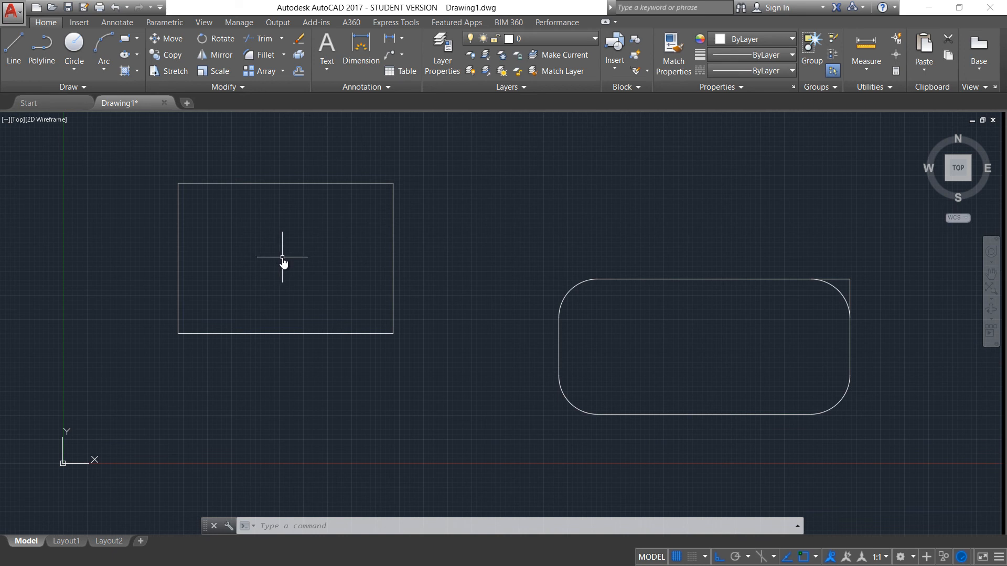
text(f)
key(Return)
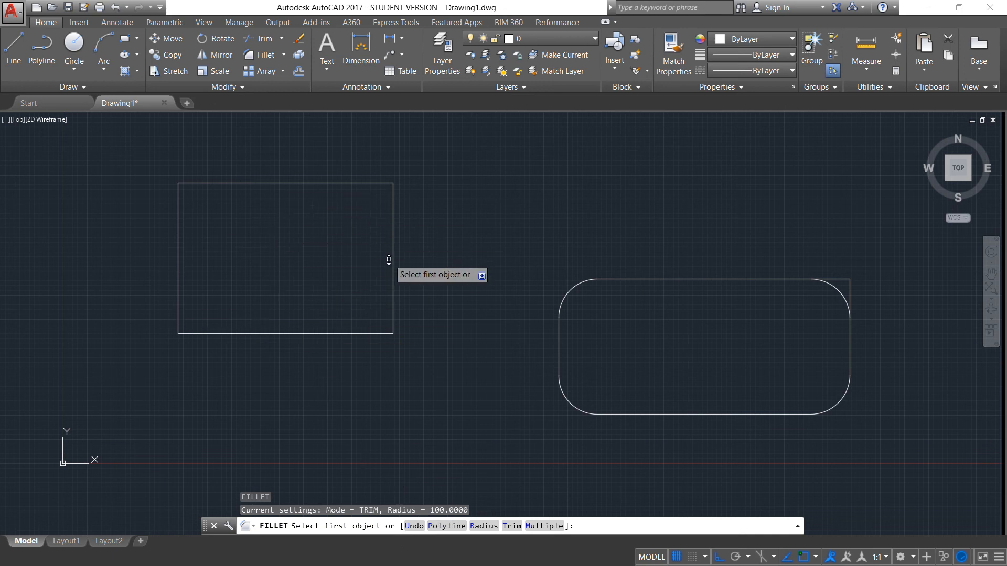
click(451, 527)
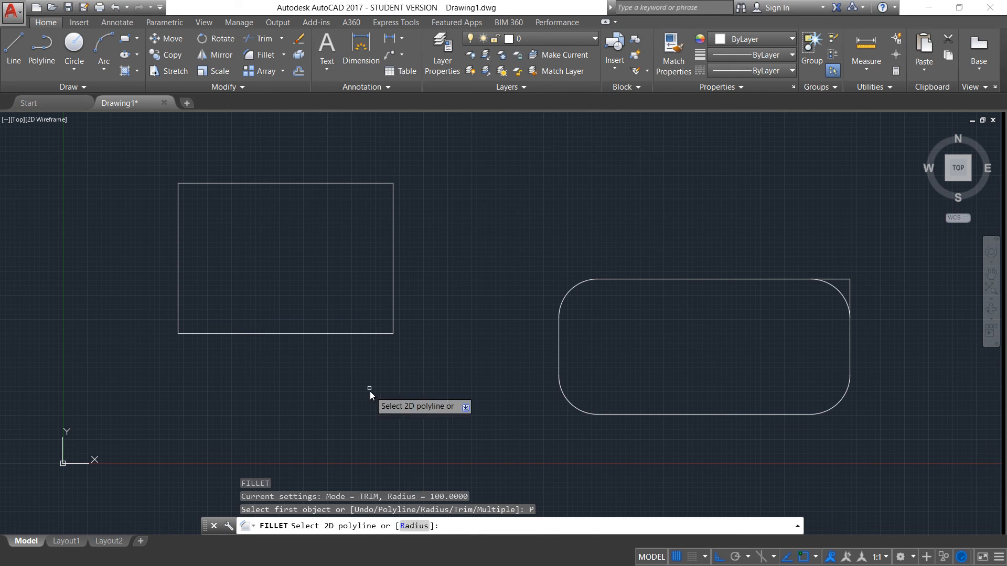
click(368, 334)
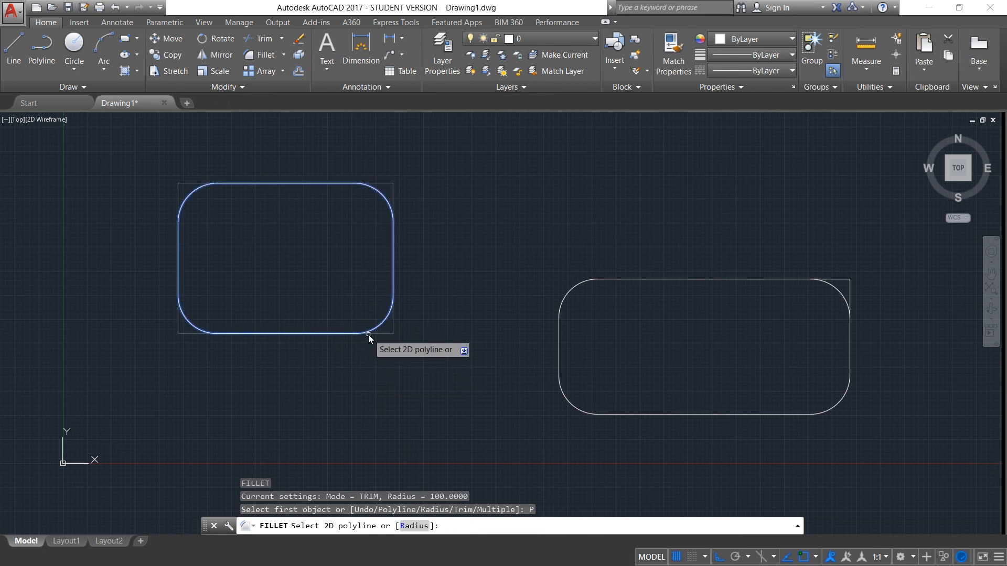
click(369, 334)
Draw an open rectangular outline from four connected lines between and above the two shapes, leaving its upper-left corner unjoined
text(l)
key(Return)
click(491, 146)
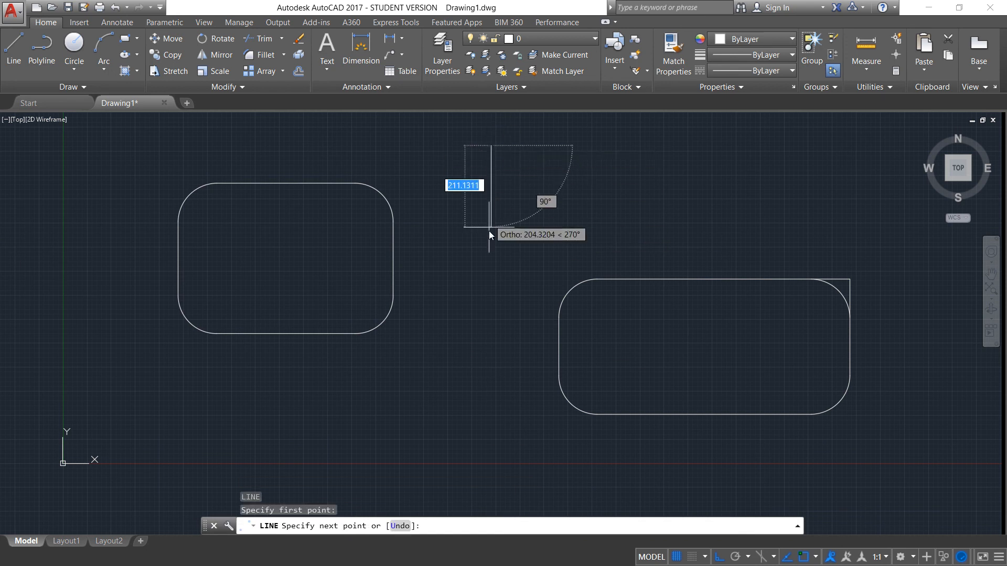
click(491, 259)
click(770, 259)
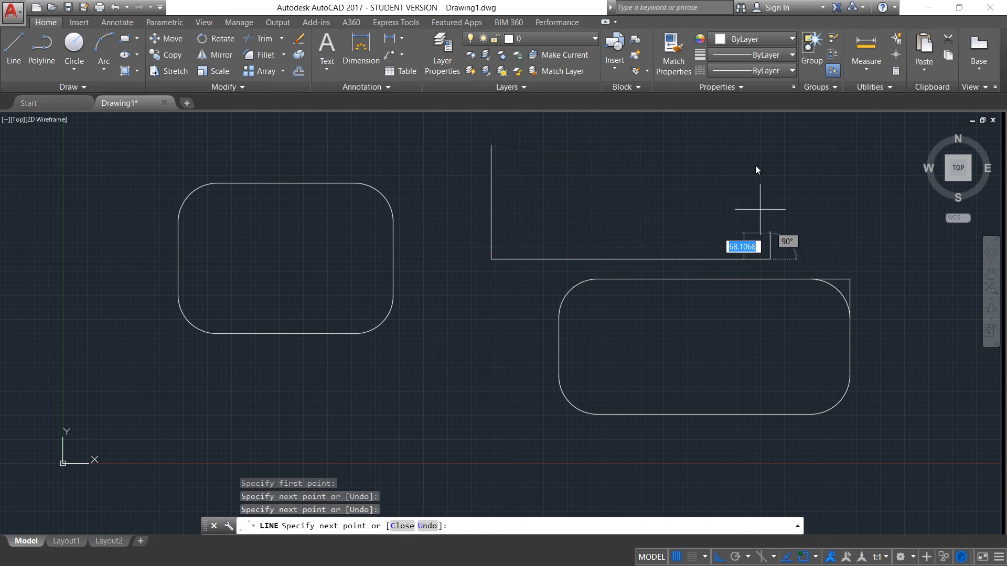
click(755, 122)
click(577, 122)
key(Escape)
Join the open upper-left corner of the new outline into a sharp corner using Fillet with radius 0
middle_drag(656, 227, 505, 259)
scroll(488, 239, up, 2)
middle_drag(472, 219, 425, 295)
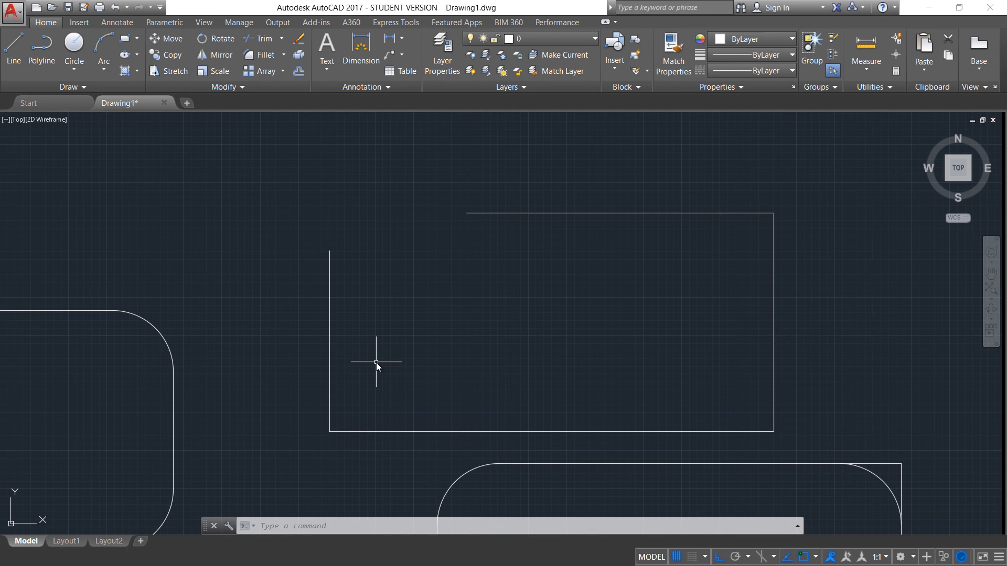
text(f)
key(Return)
text(r)
key(Return)
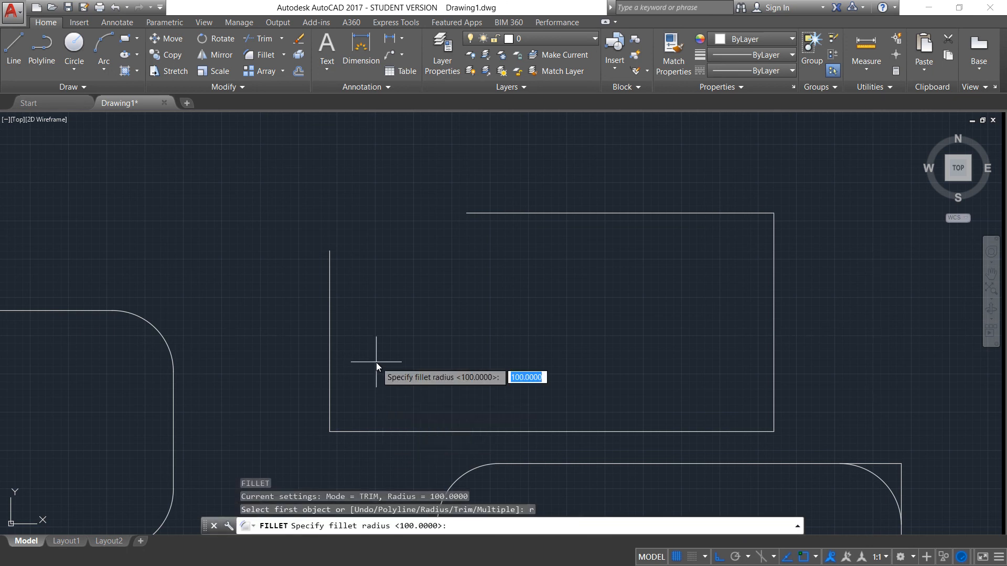
text(0)
key(Return)
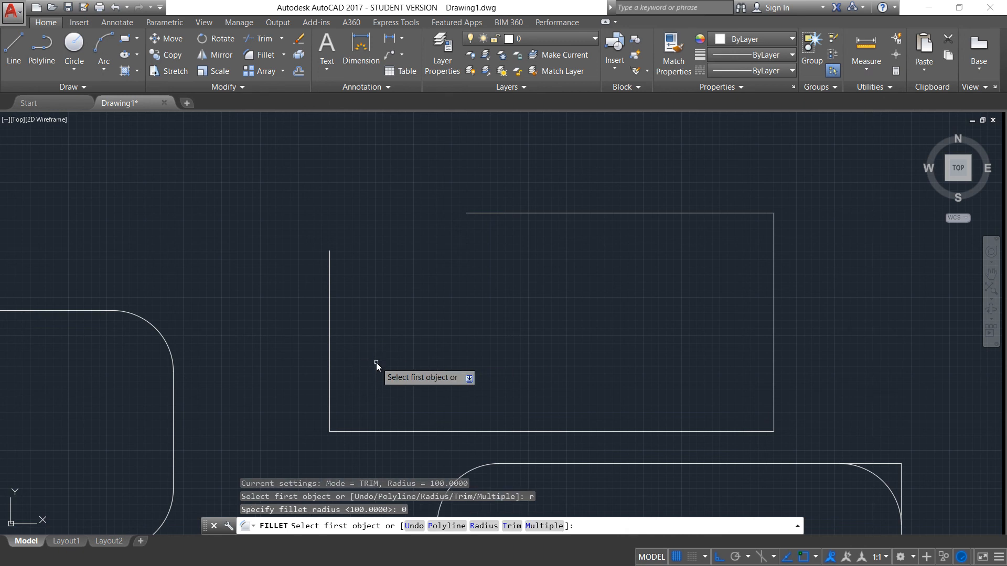
click(330, 348)
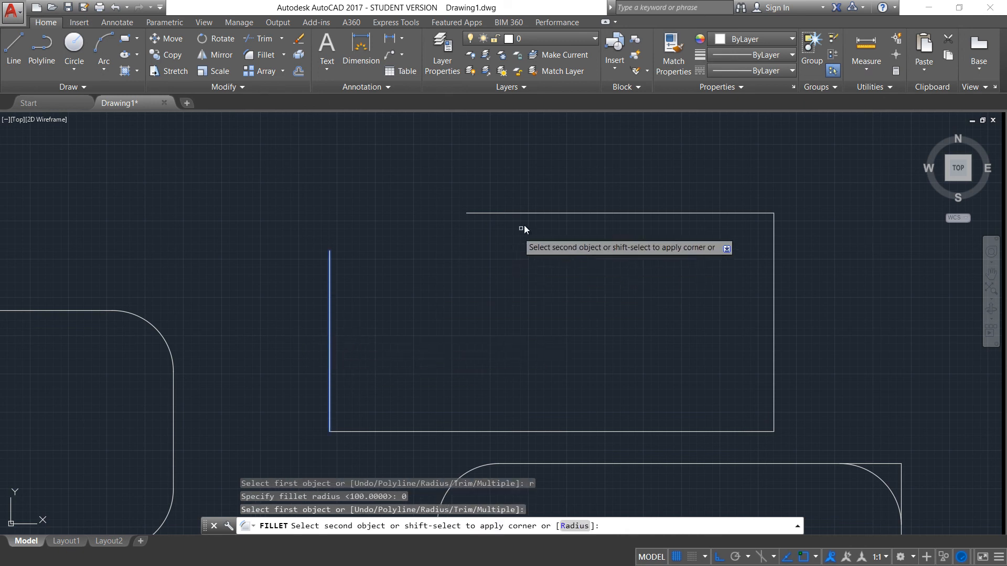
click(534, 212)
scroll(328, 209, up, 5)
scroll(329, 208, down, 5)
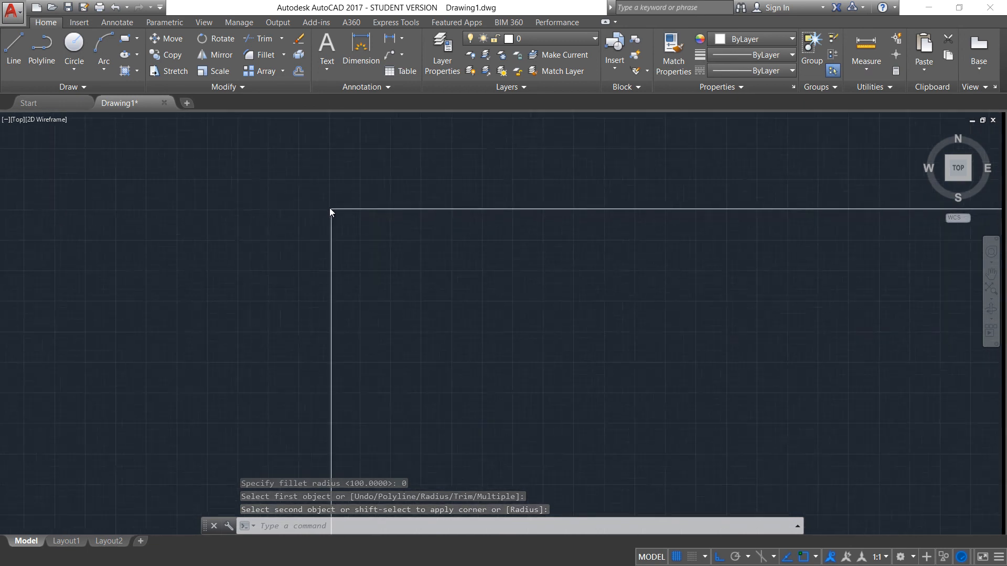
middle_drag(346, 236, 420, 271)
scroll(411, 283, up, 4)
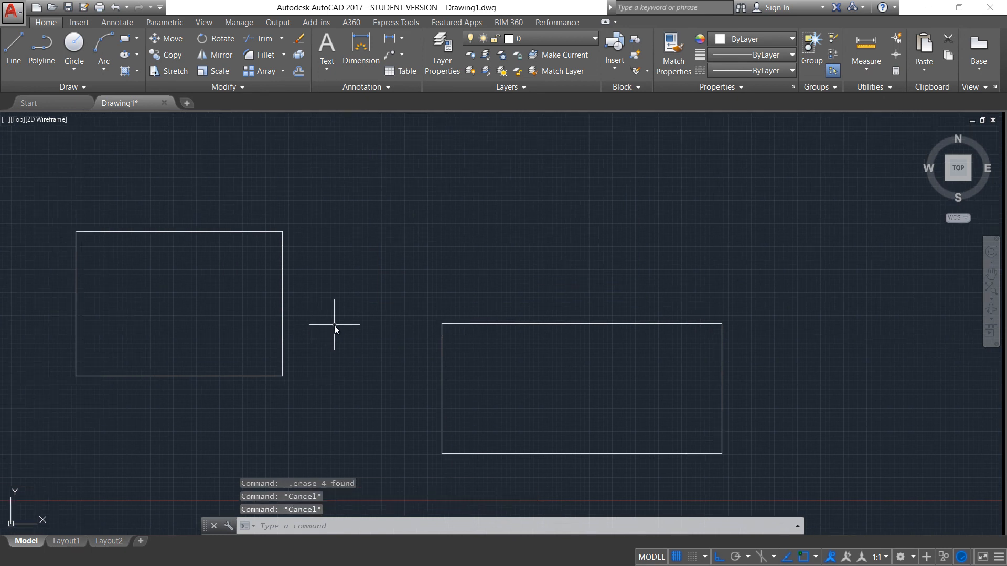
Chamfer the lower-left corner of the line rectangle with distances of 100 along the bottom edge and 200 along the left edge
key(Escape)
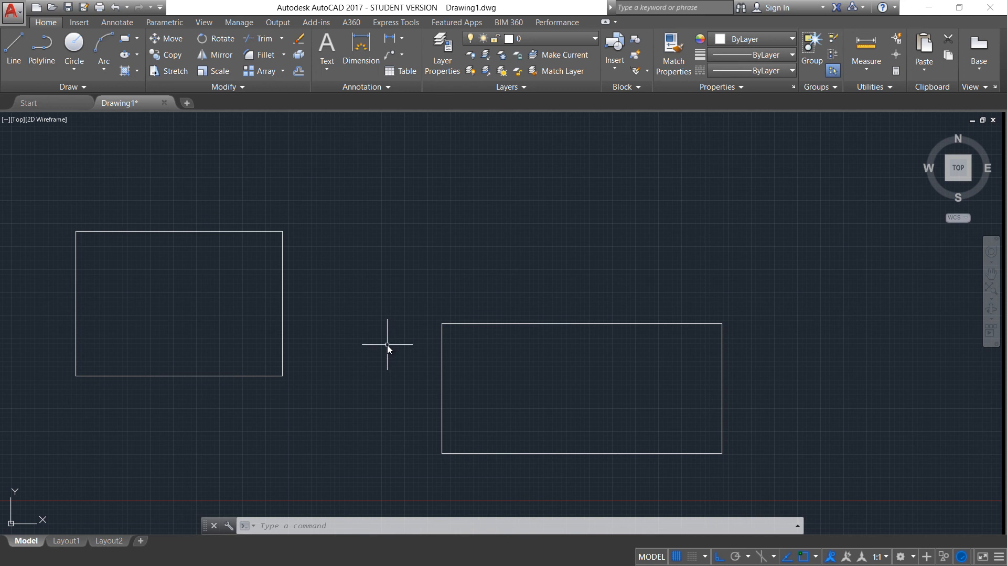
key(Escape)
text(CHA)
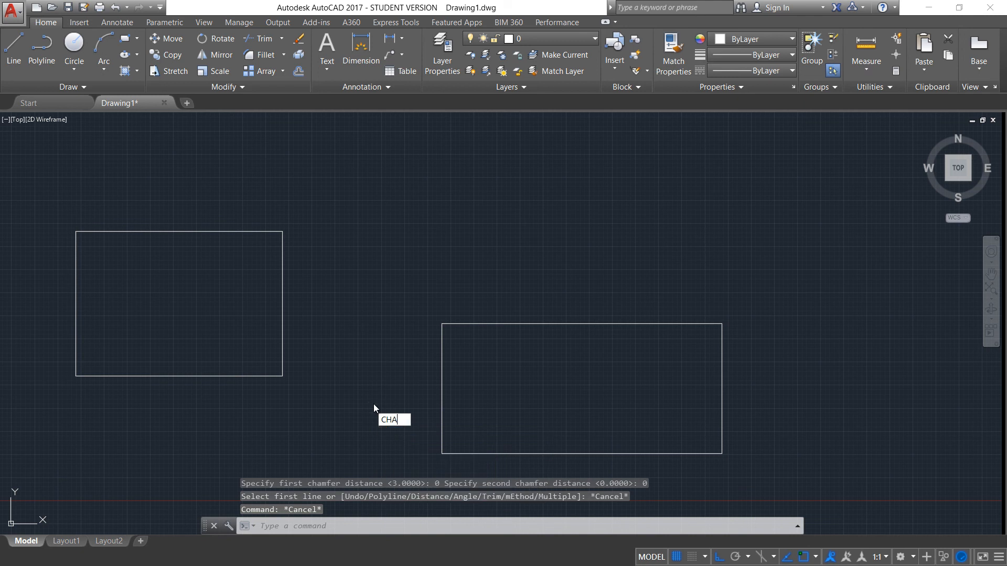
key(Return)
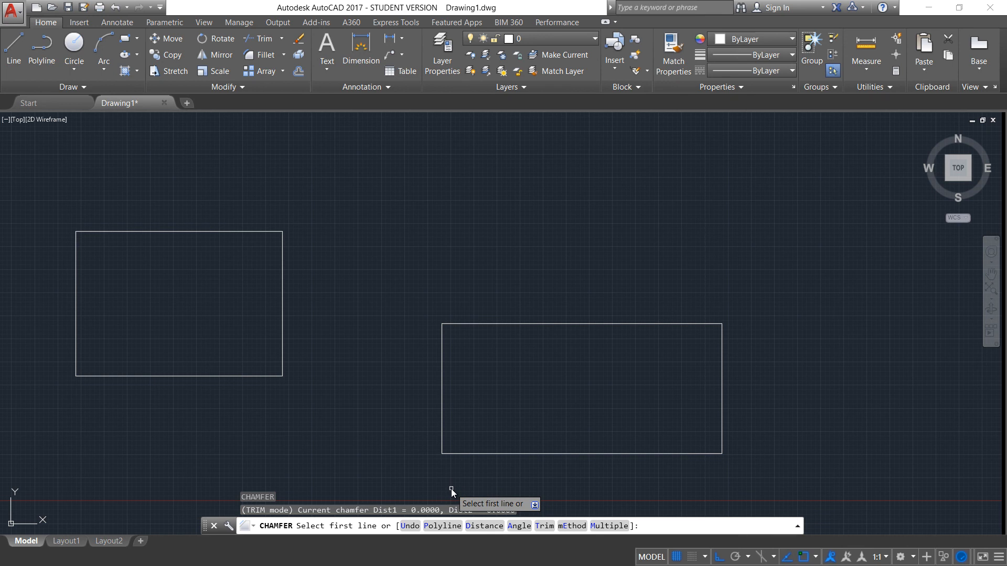
click(483, 526)
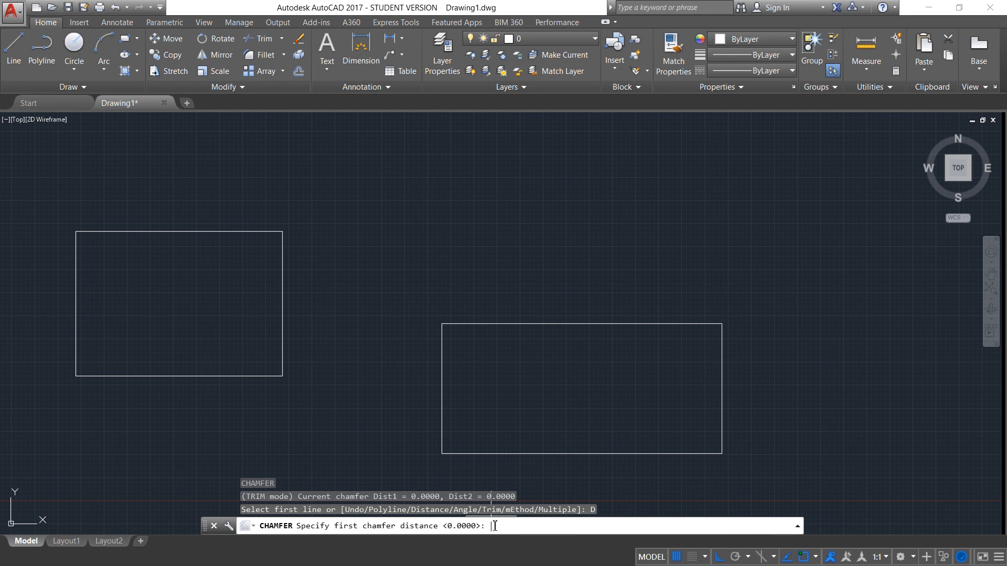
text(100)
key(Return)
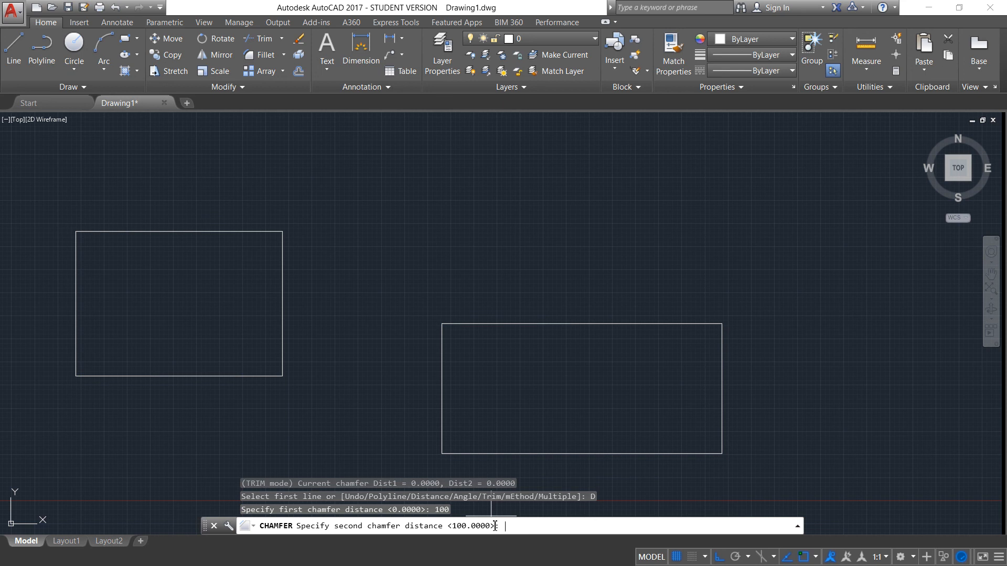
text(200)
key(Return)
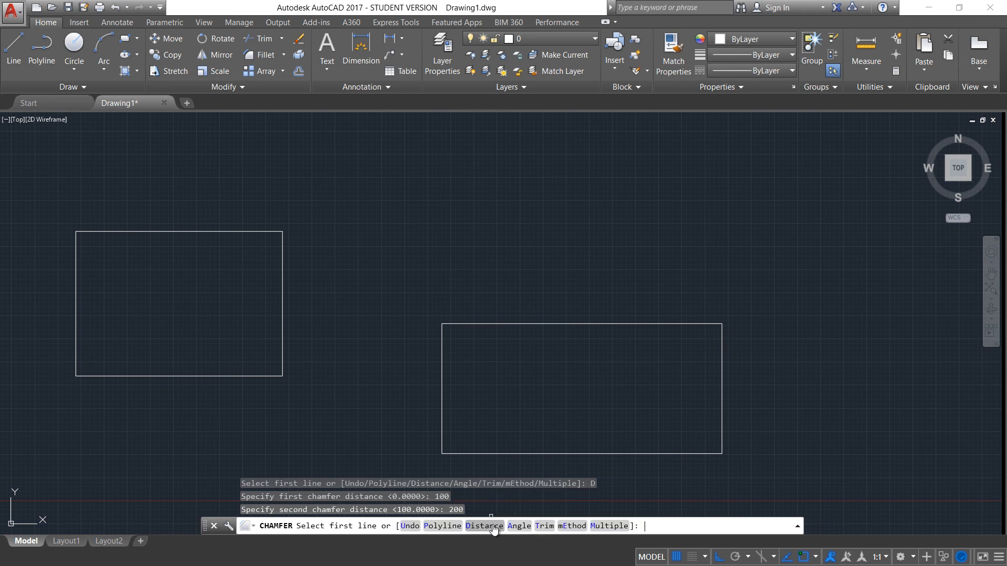
click(468, 454)
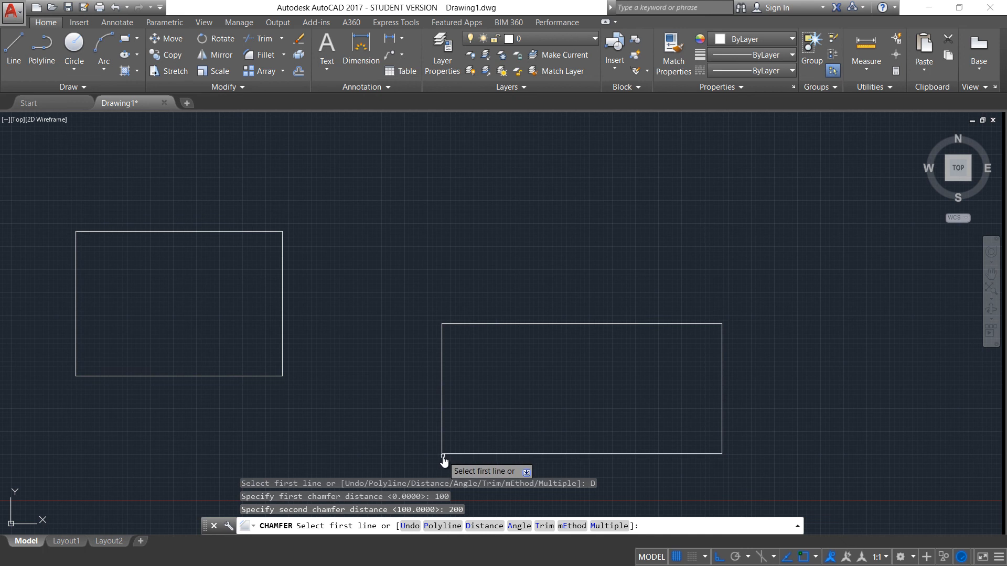
click(476, 454)
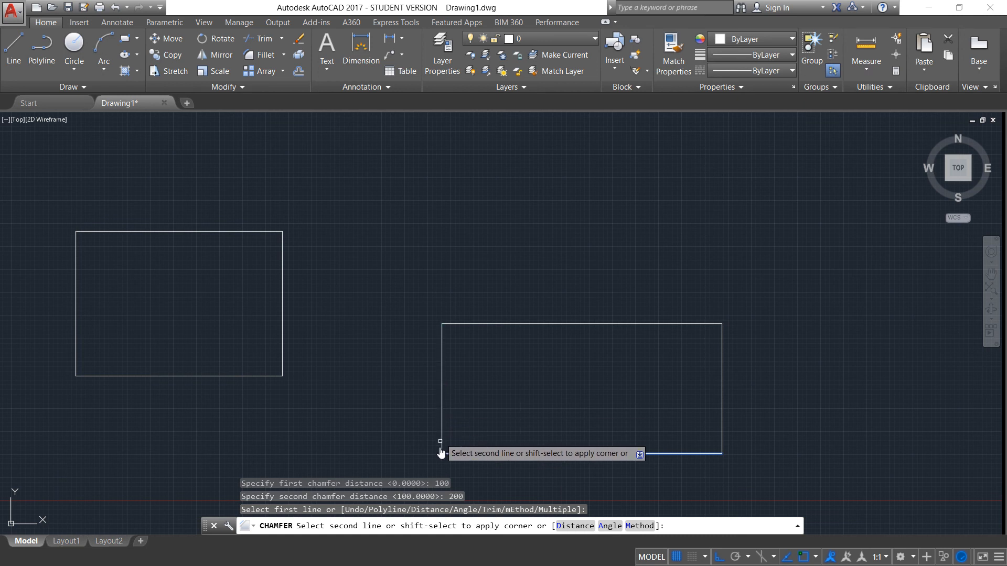
click(443, 388)
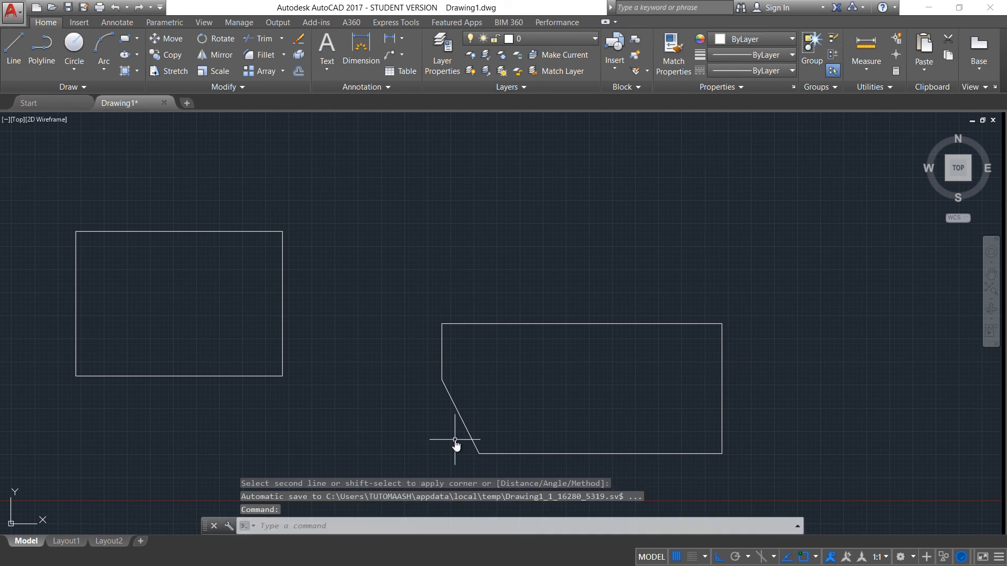
Chamfer the upper-left corner of the line rectangle with distances of 50 along the left edge and 100 along the top edge
key(Escape)
text(cha)
key(Return)
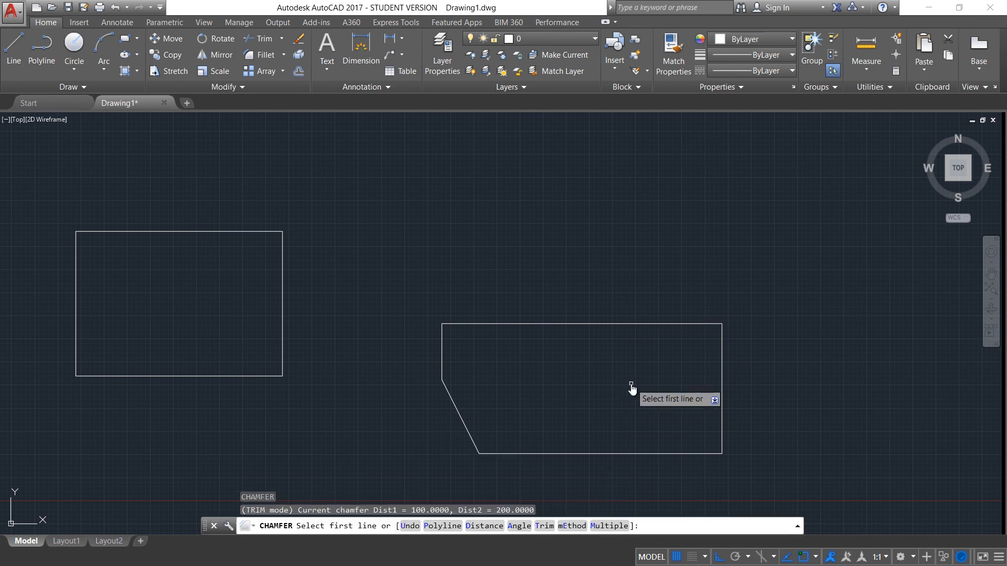
click(484, 526)
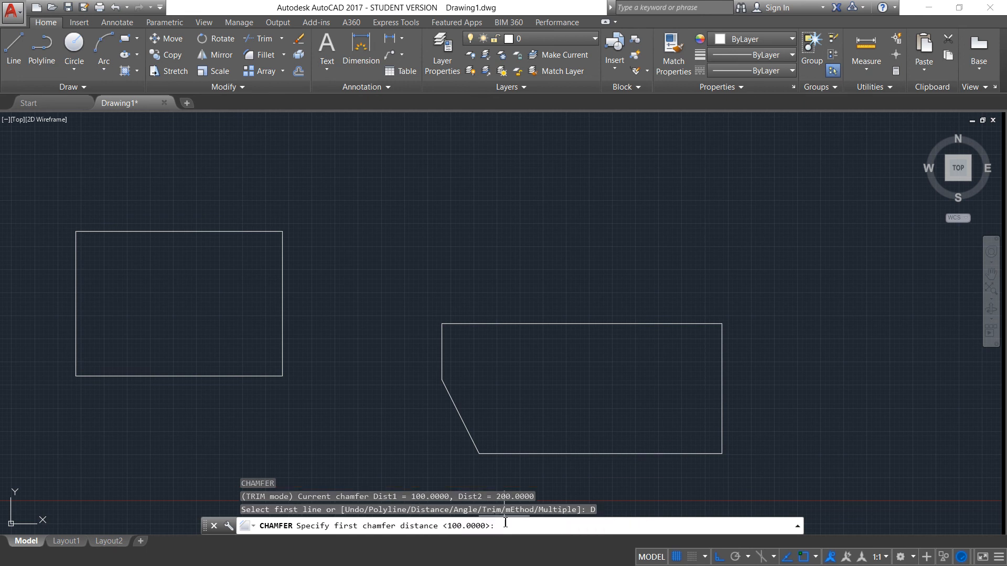
text(50)
key(Return)
text(100)
key(Return)
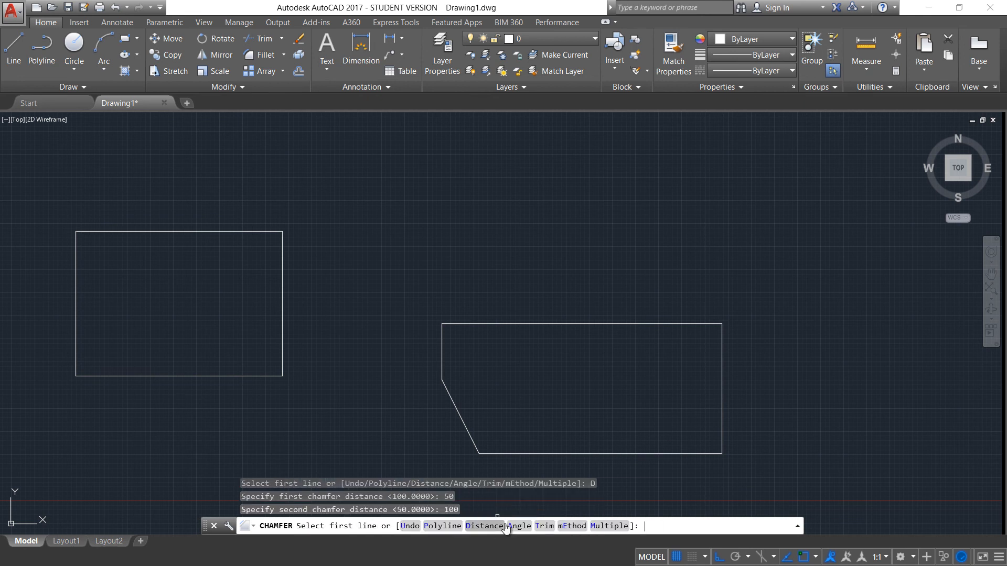
click(441, 351)
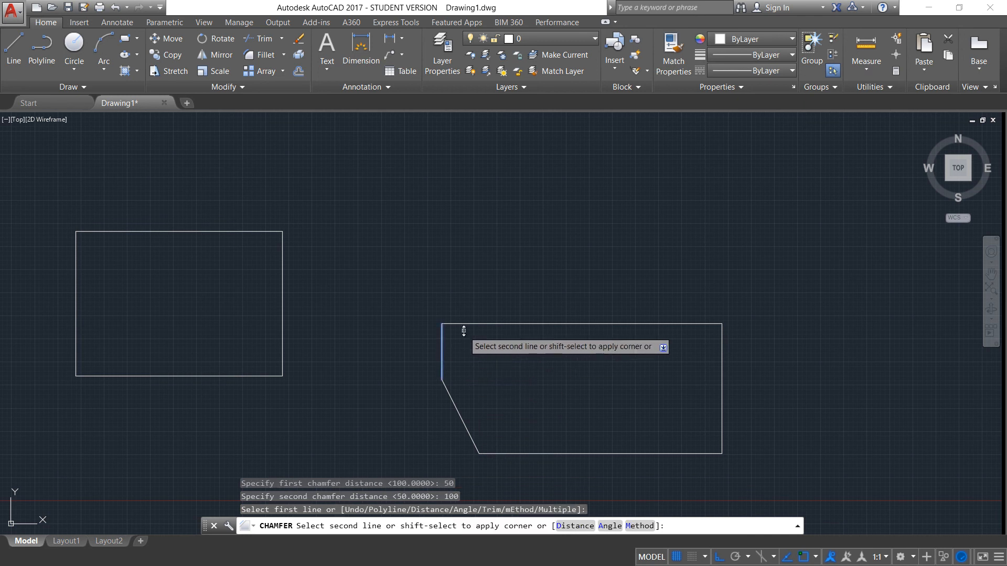
click(468, 324)
Chamfer the upper-right and lower-right corners of the line rectangle in one command with the Multiple option, keeping the current distances
key(Return)
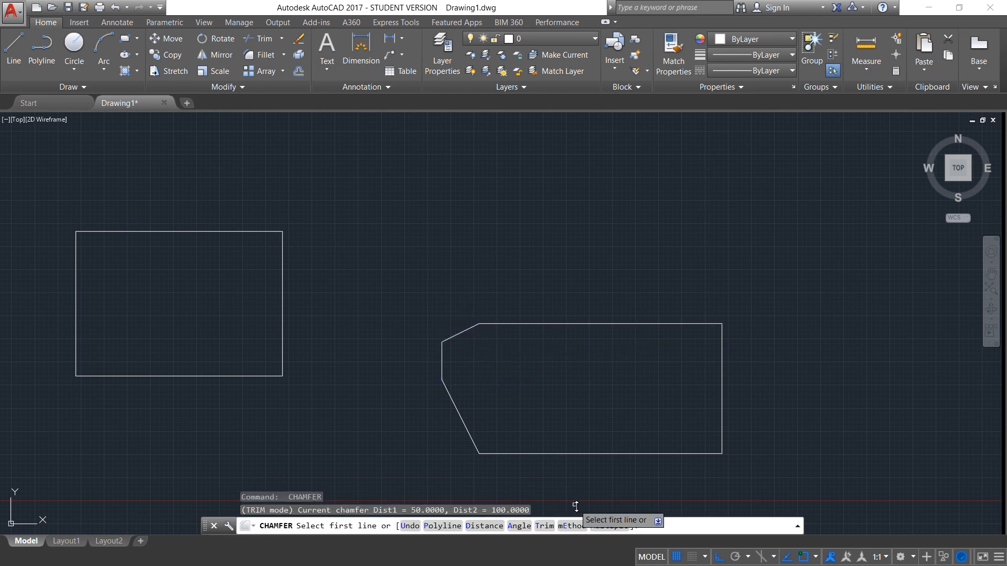
click(602, 525)
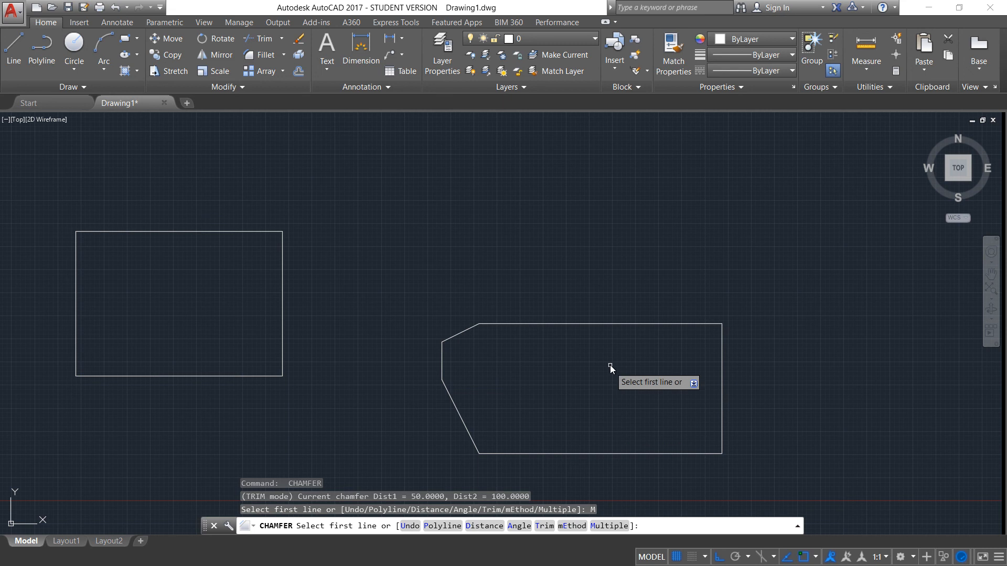
click(613, 324)
click(722, 351)
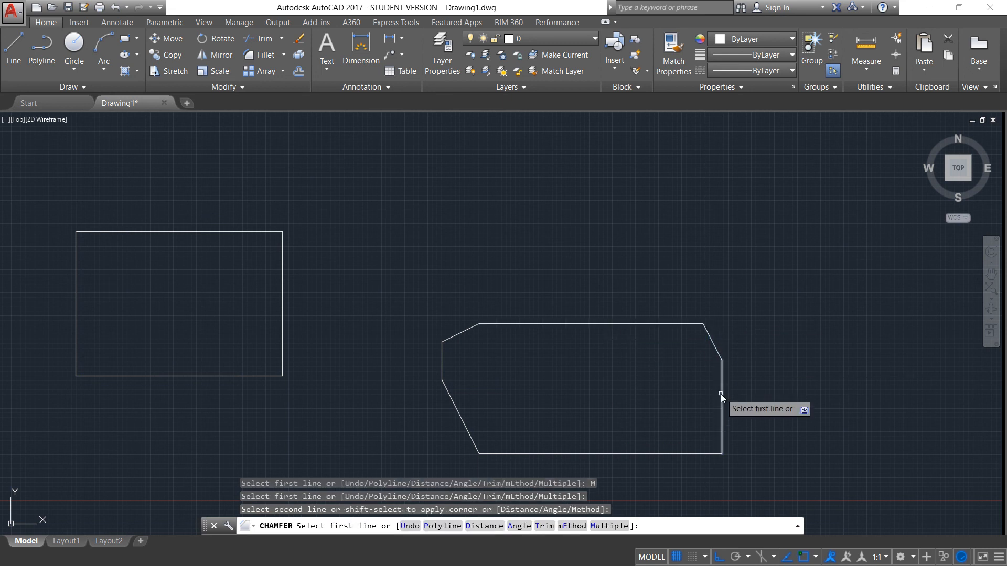
click(722, 397)
click(683, 454)
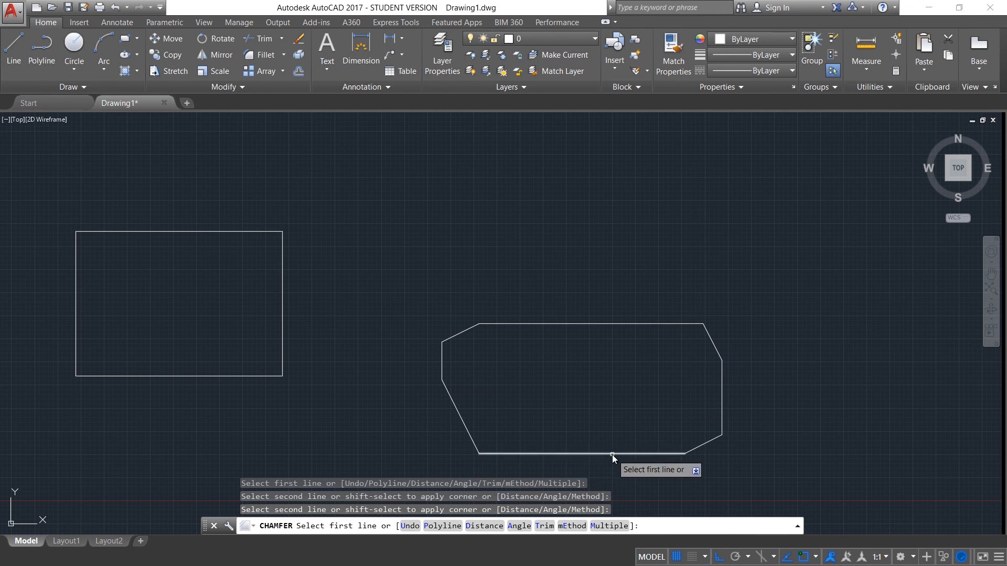
Chamfer all four corners of the polyline rectangle at once with the Polyline option and end the command
text(P)
key(Return)
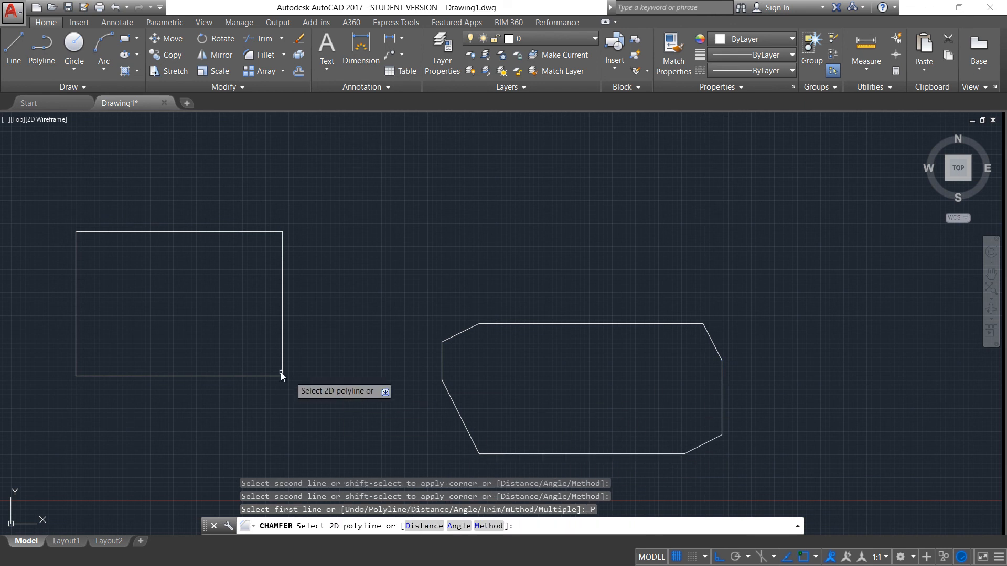
click(267, 376)
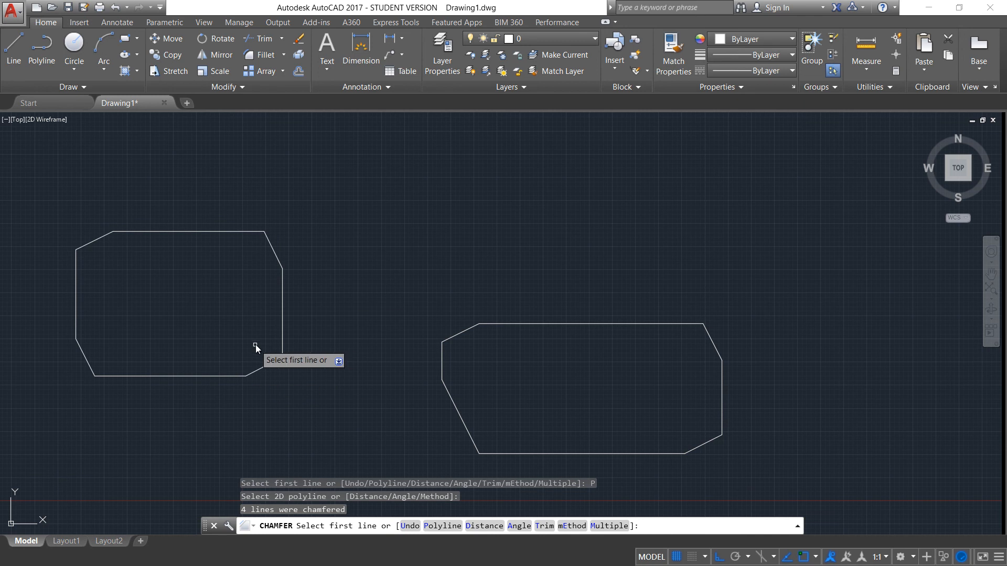
middle_drag(256, 344, 385, 338)
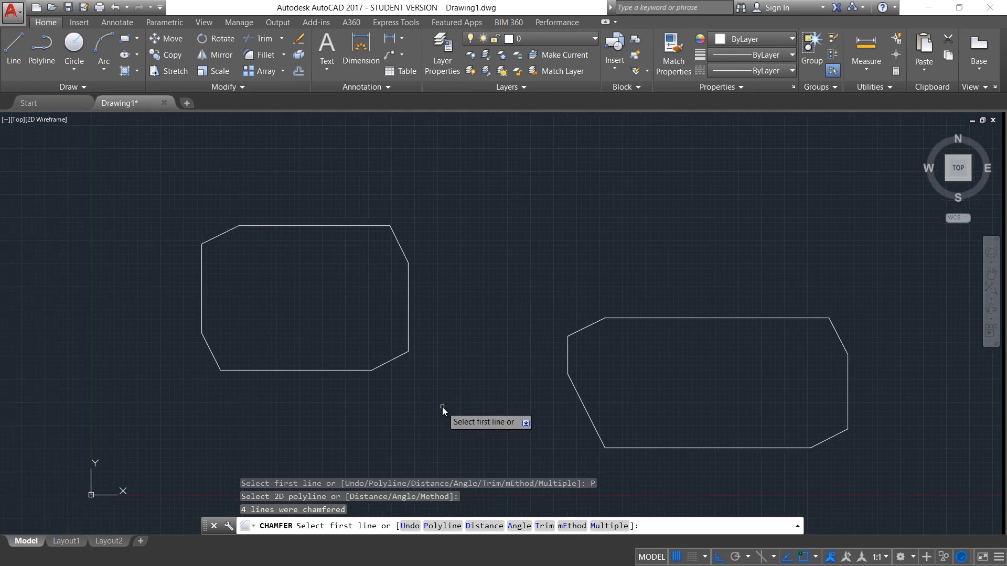
key(Escape)
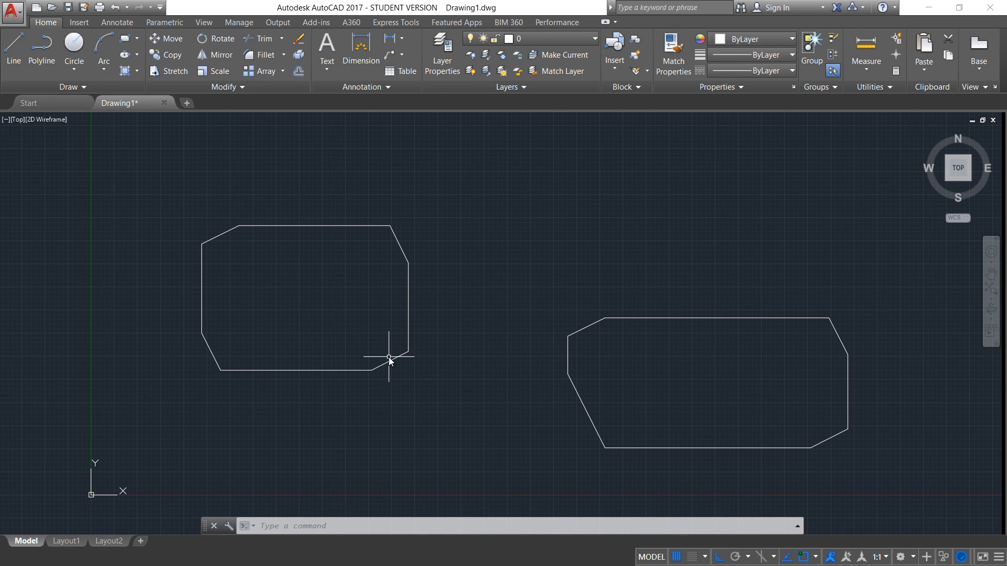